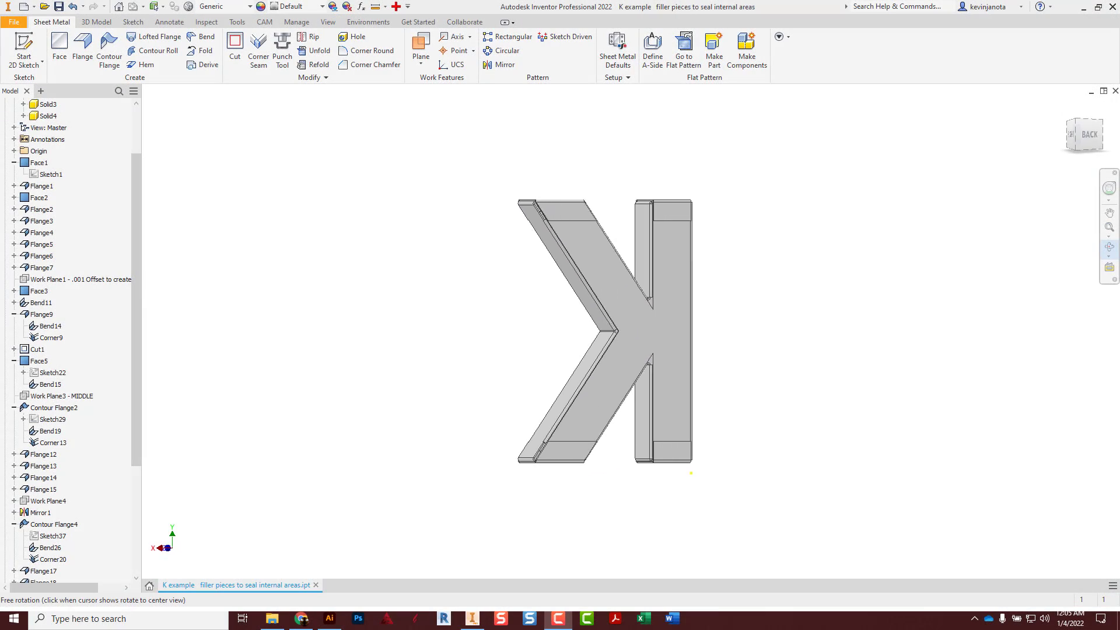
Step: Orbit the K part to inspect it from the front, back and left
left_click_drag(995, 257, 844, 264)
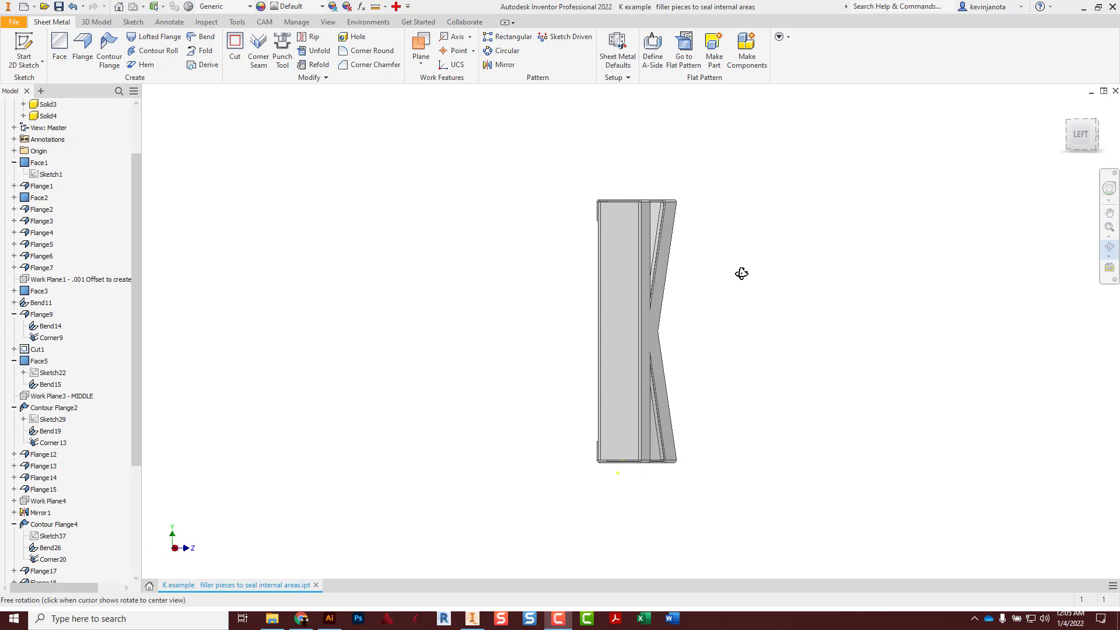
left_click_drag(713, 294, 671, 277)
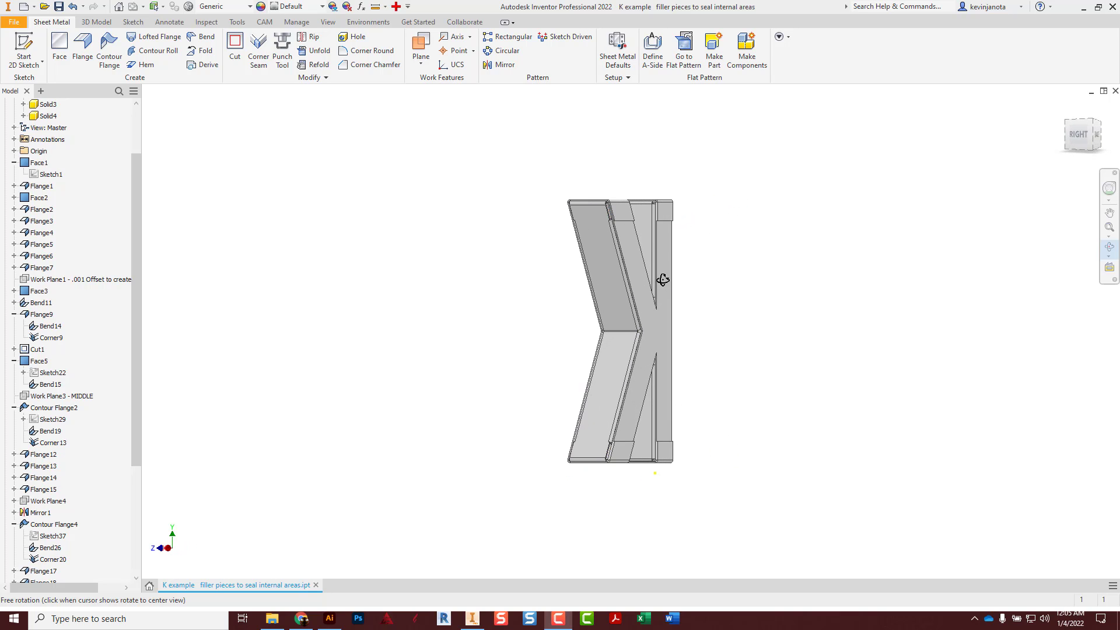
left_click_drag(689, 289, 680, 281)
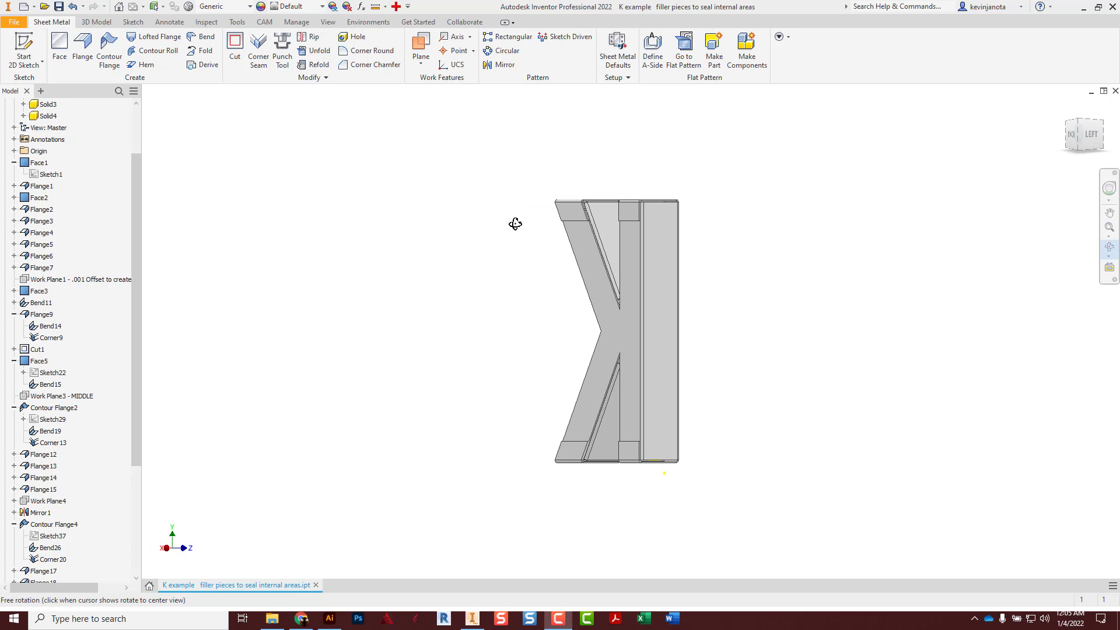
key("F6")
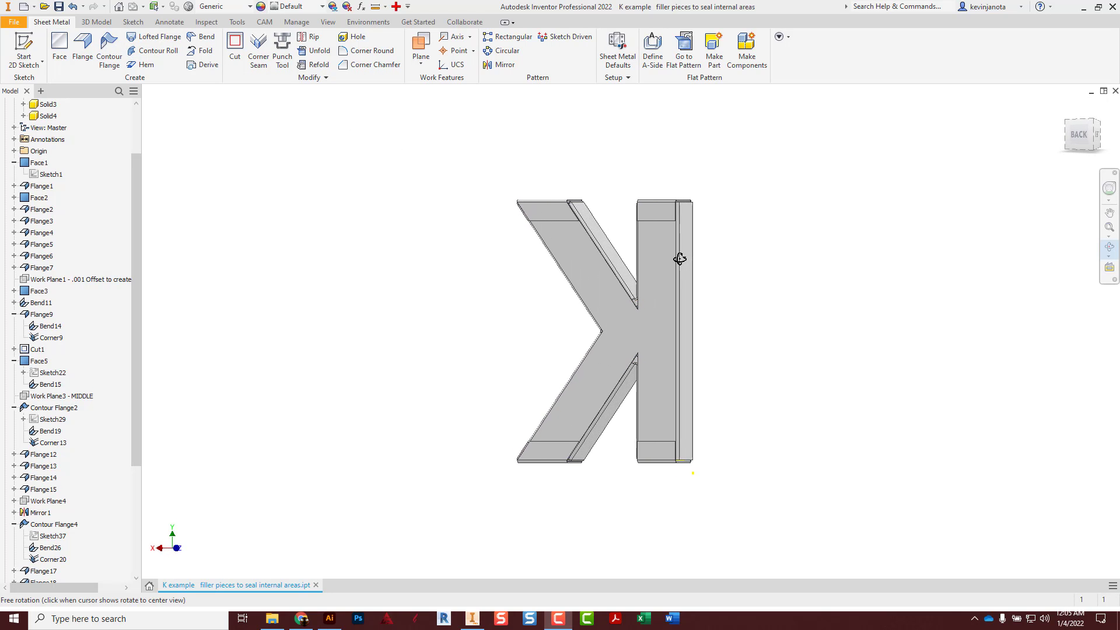
left_click_drag(664, 283, 676, 318)
key("F5")
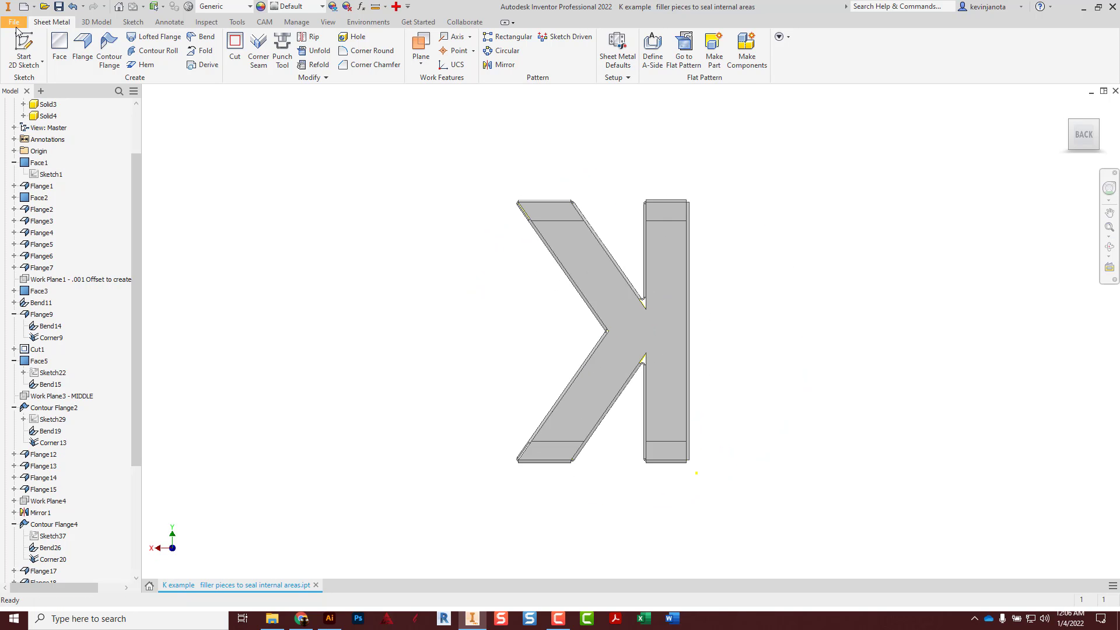
Step: Start a new Sheet Metal (in).ipt part with a 2D sketch on the XY plane
left_click(23, 7)
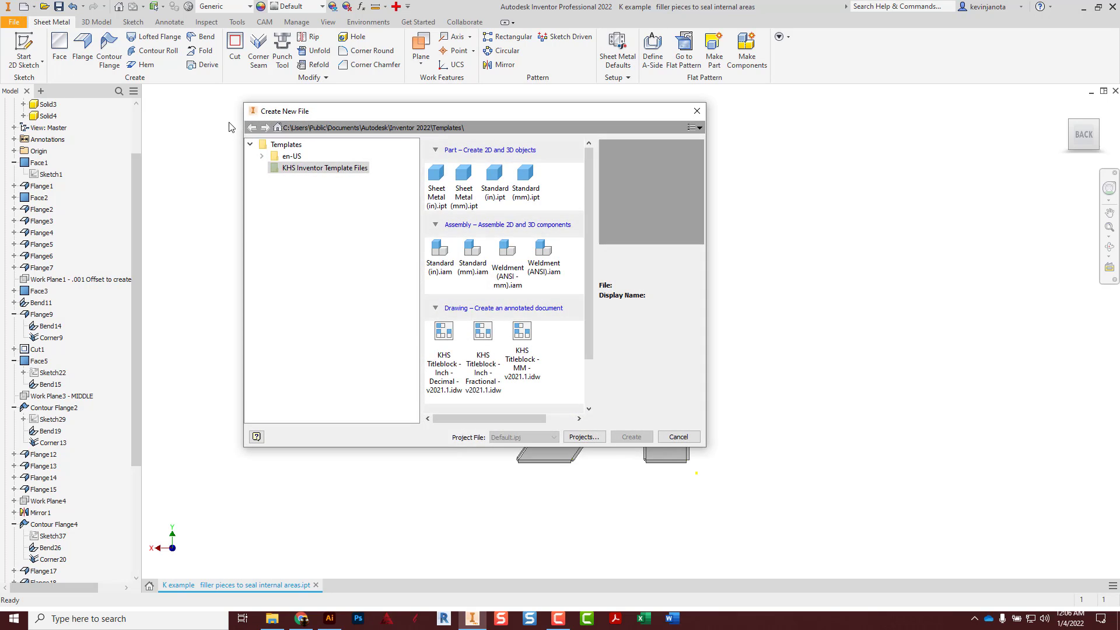
double_click(436, 186)
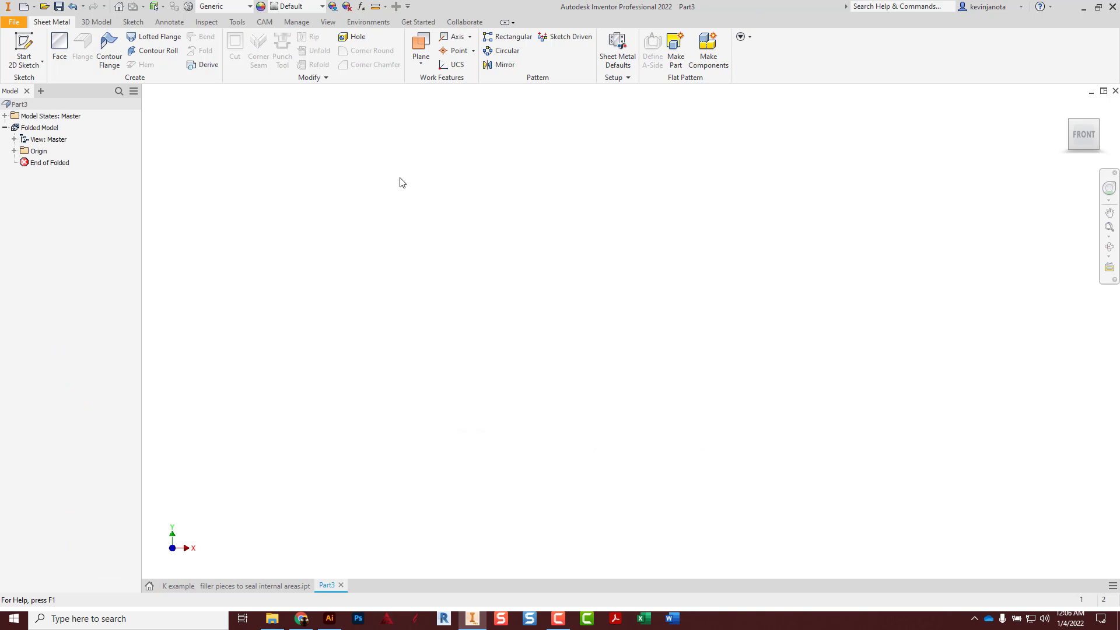
left_click(24, 48)
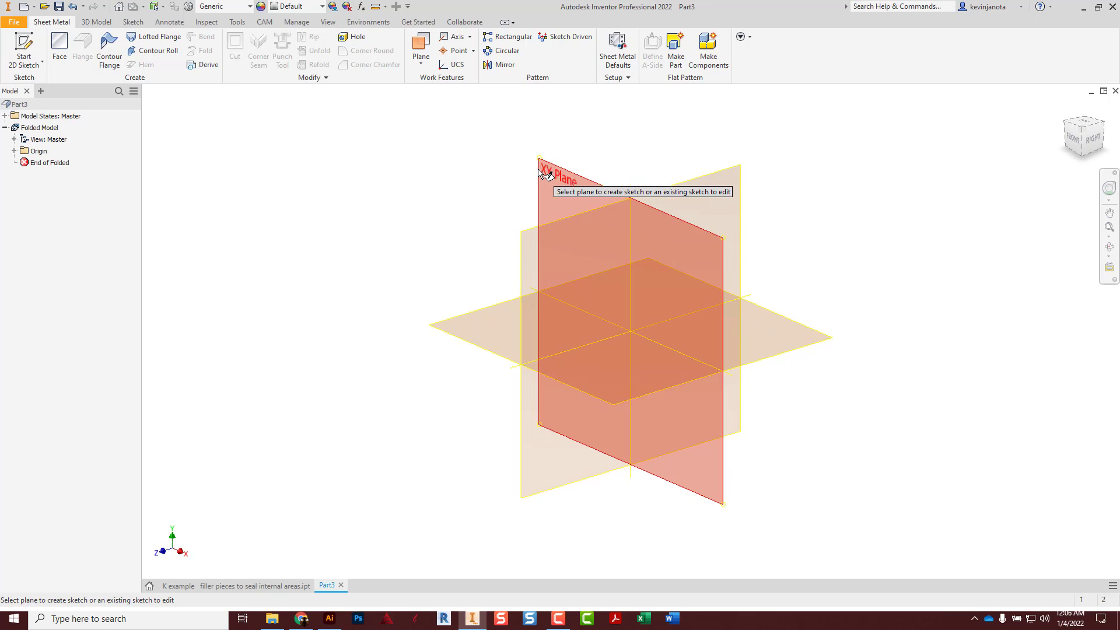
left_click(548, 172)
mouse_move(601, 199)
middle_mouse_down()
mouse_move(450, 297)
mouse_move(430, 328)
middle_mouse_up()
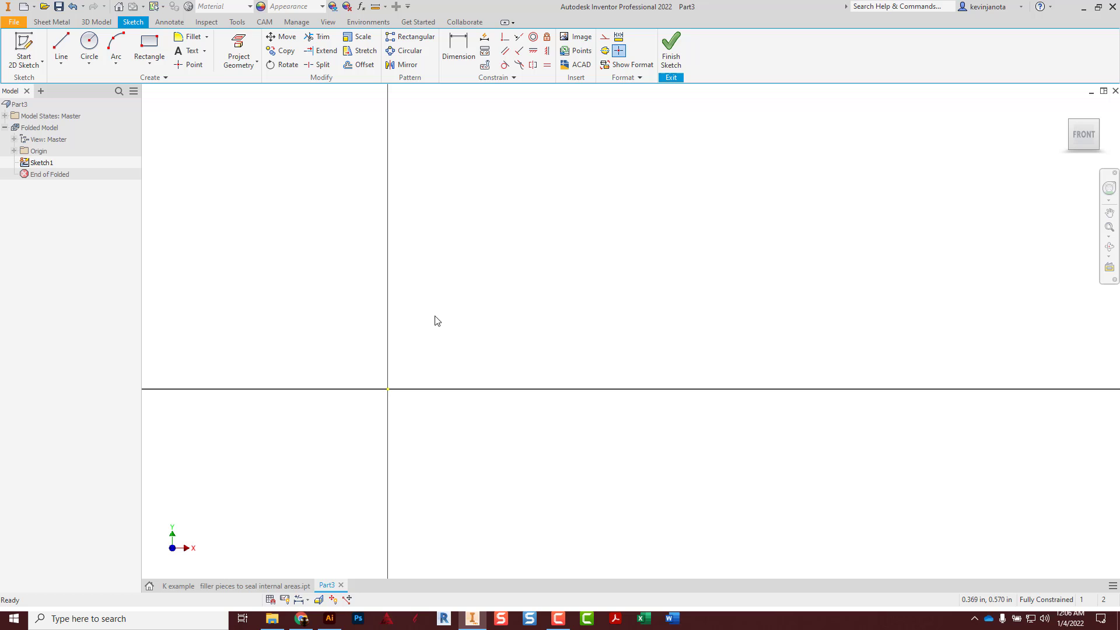
Step: Draw a 3 by 3 inch rectangle up and right of the origin
left_click(149, 43)
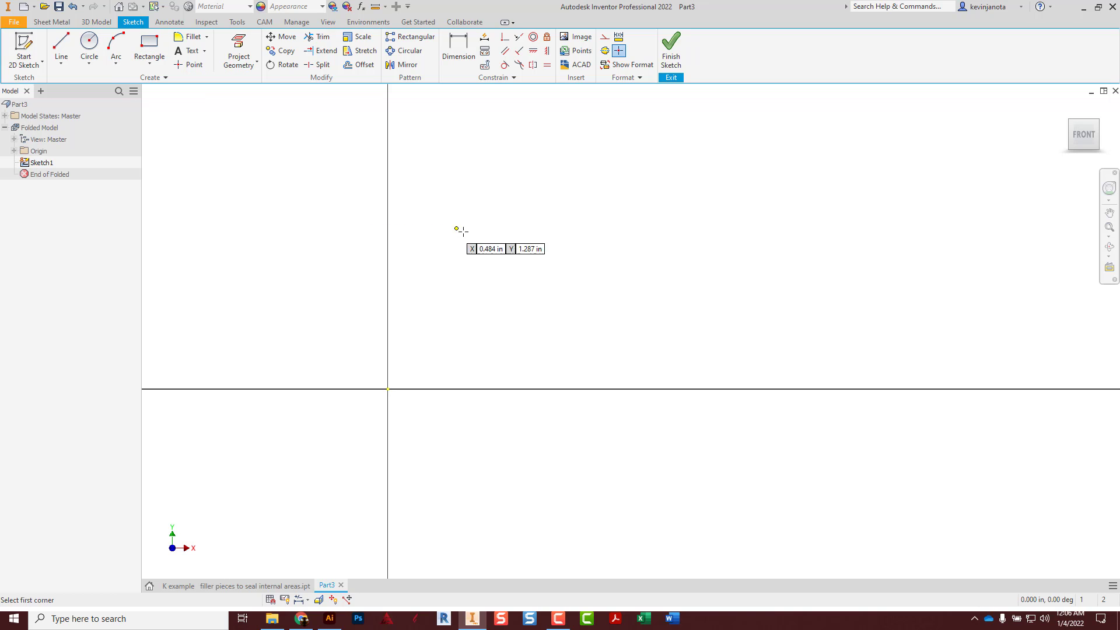
left_click(462, 165)
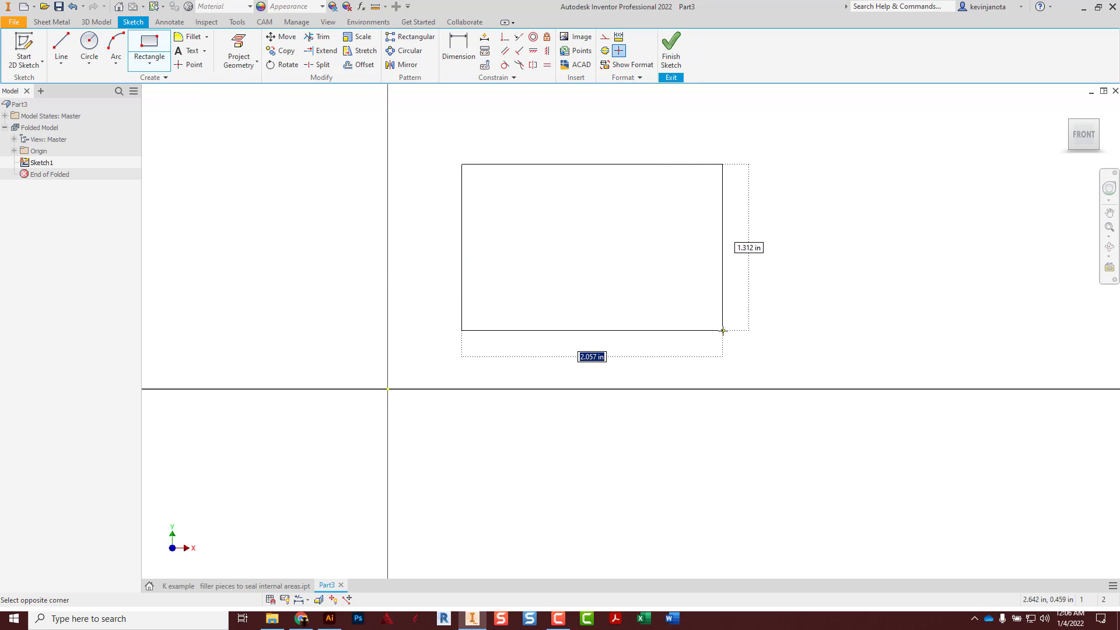
type("3")
key("Tab")
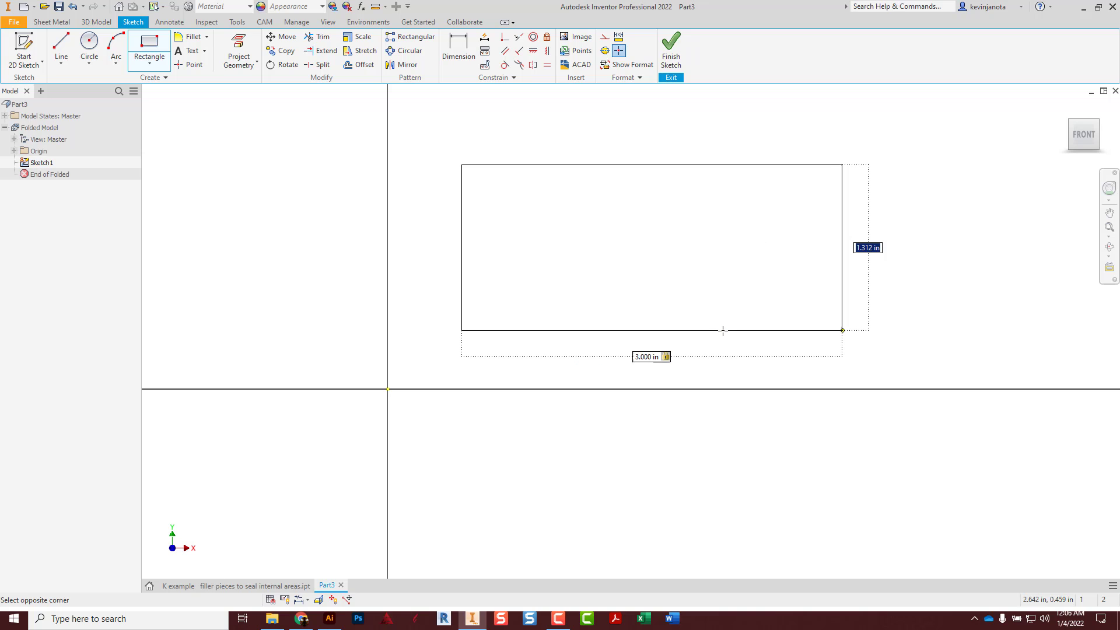
type("3")
key("Return")
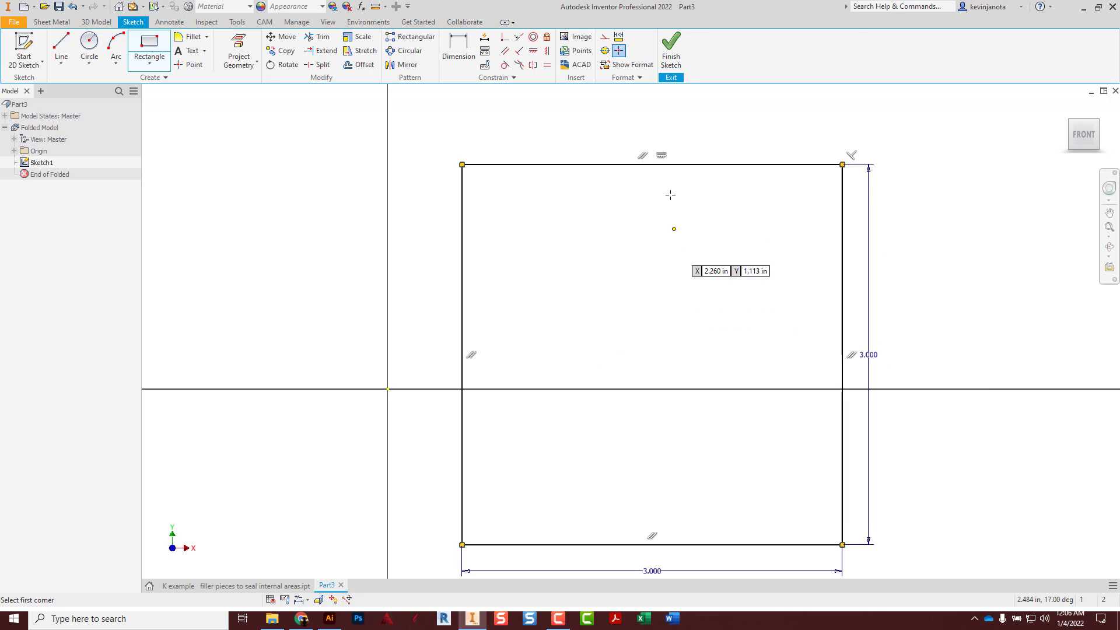
scroll(668, 186, "down", 3)
Step: Finish the sketch and create Face1, a 3 x 3 in sheet-metal plate, from the square
left_click(672, 52)
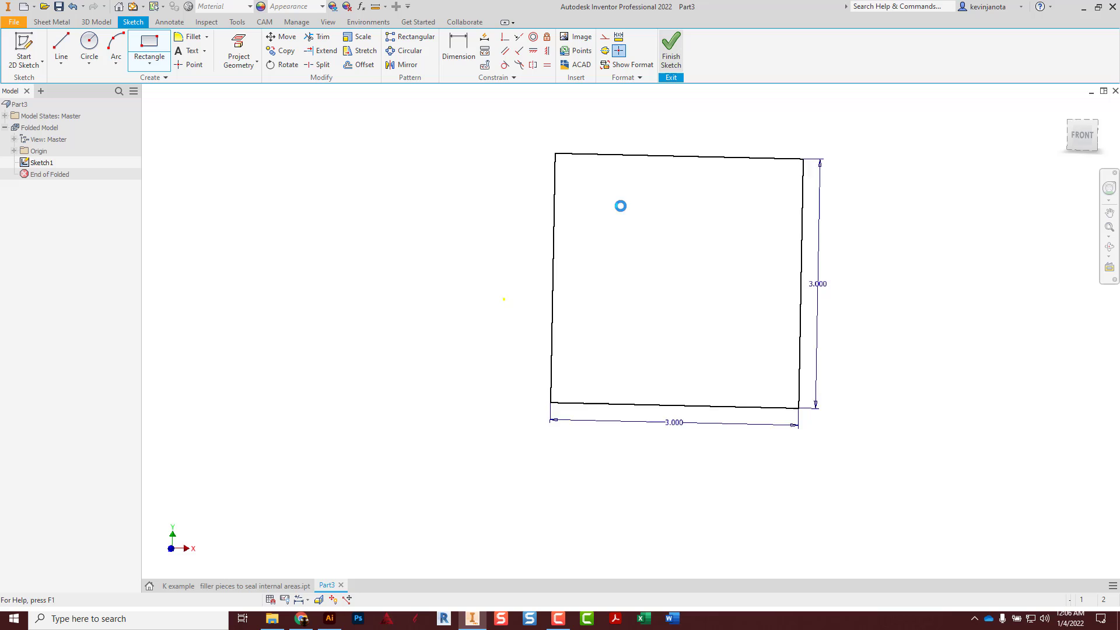
middle_click_drag(665, 260, 494, 249)
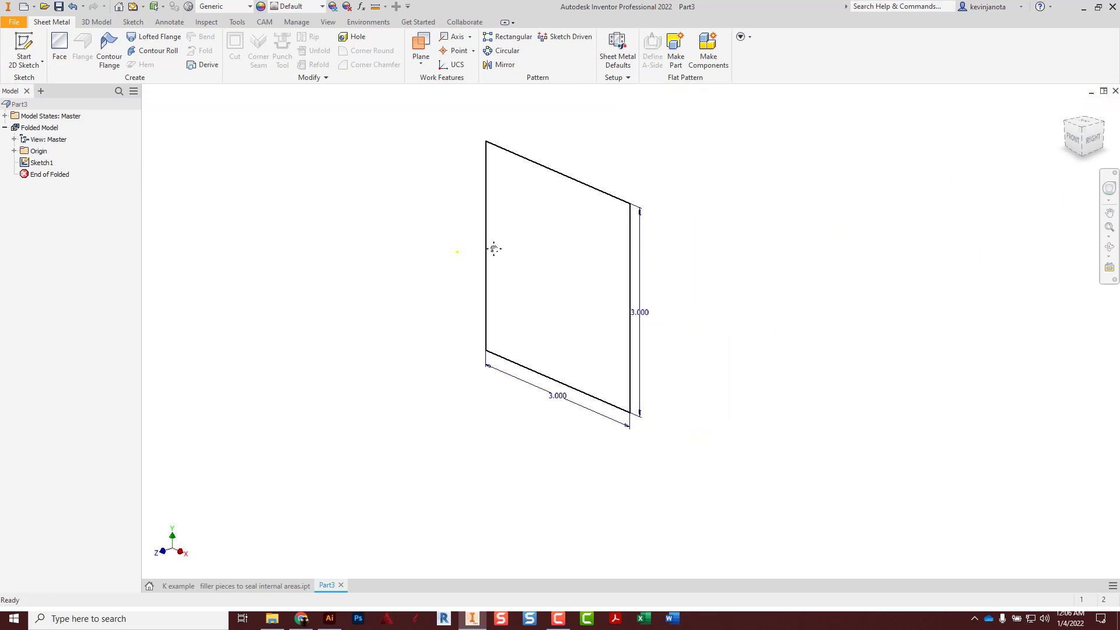
left_click(58, 50)
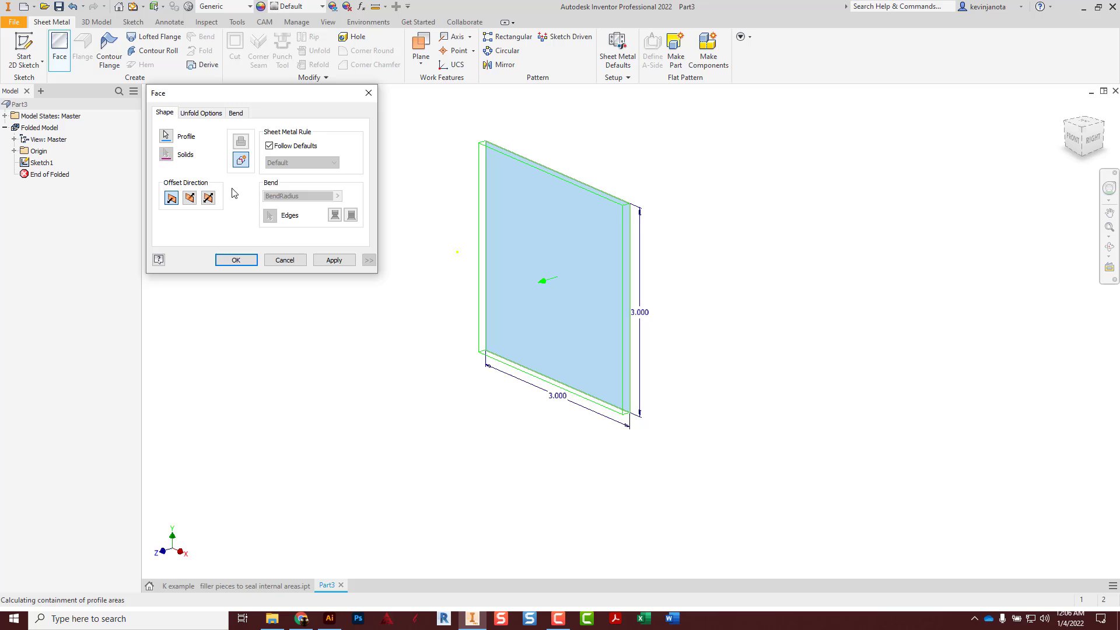
left_click(243, 262)
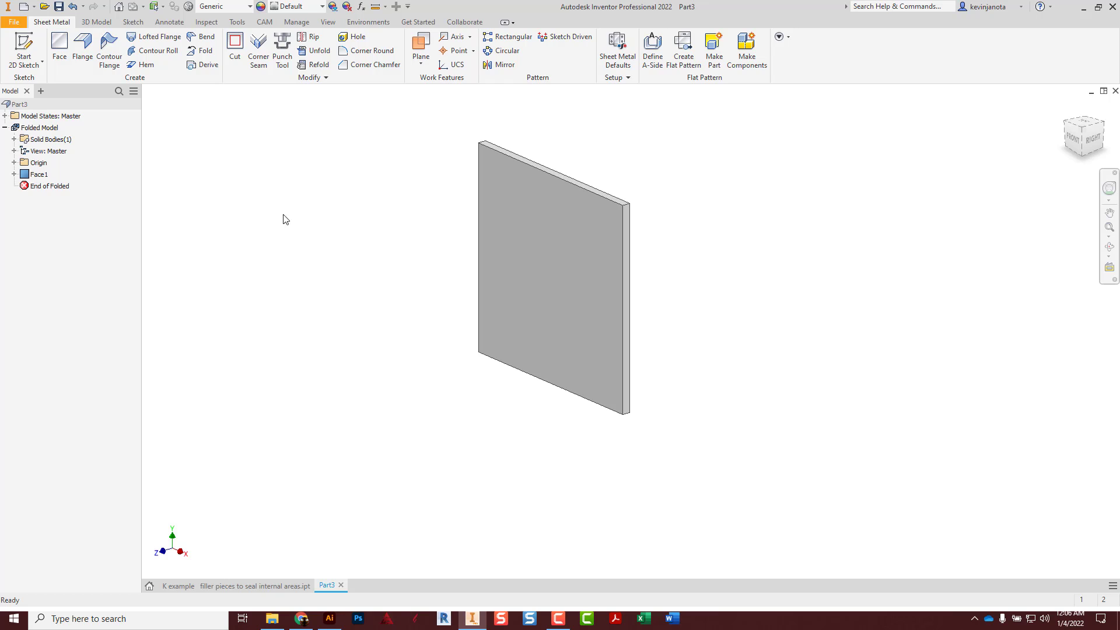
middle_click_drag(426, 221, 403, 247)
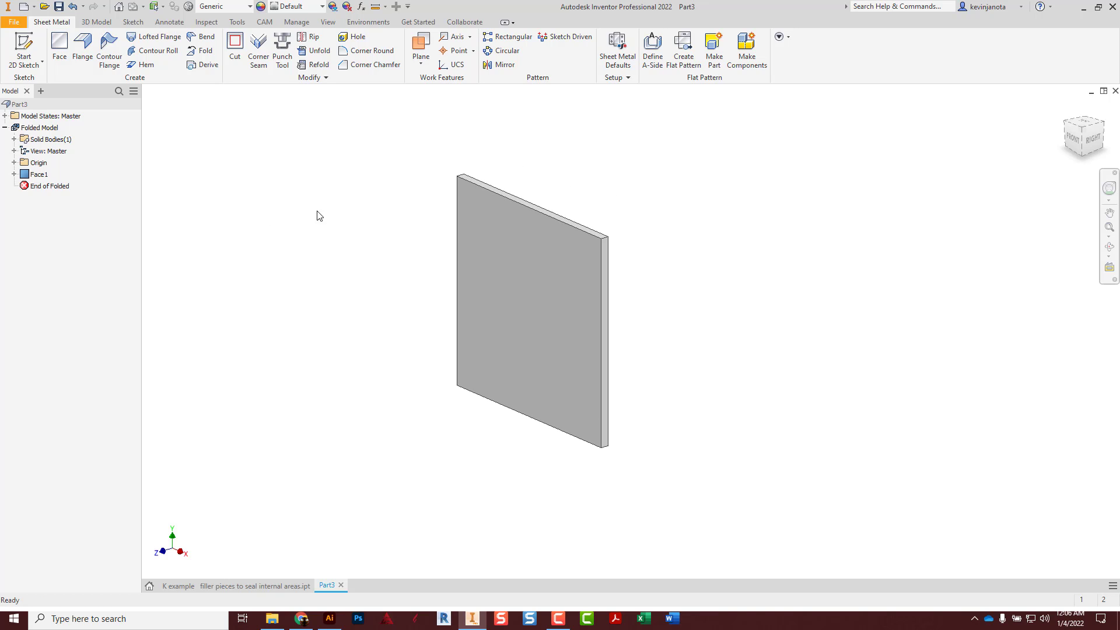
Step: Start a flange on the plate's top edge
left_click(91, 51)
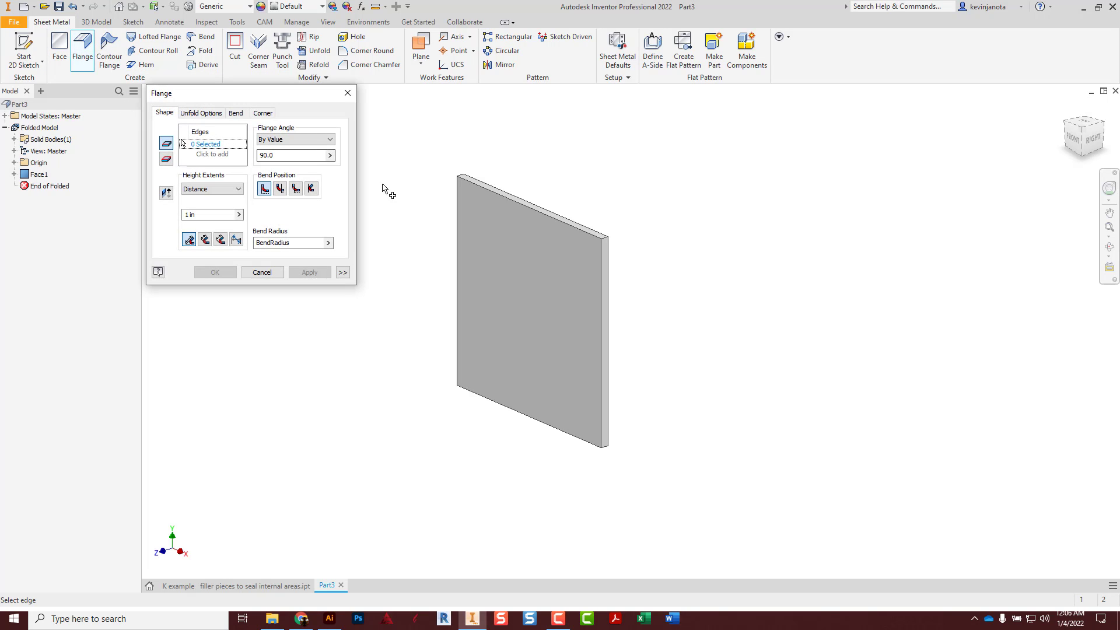
left_click(507, 200)
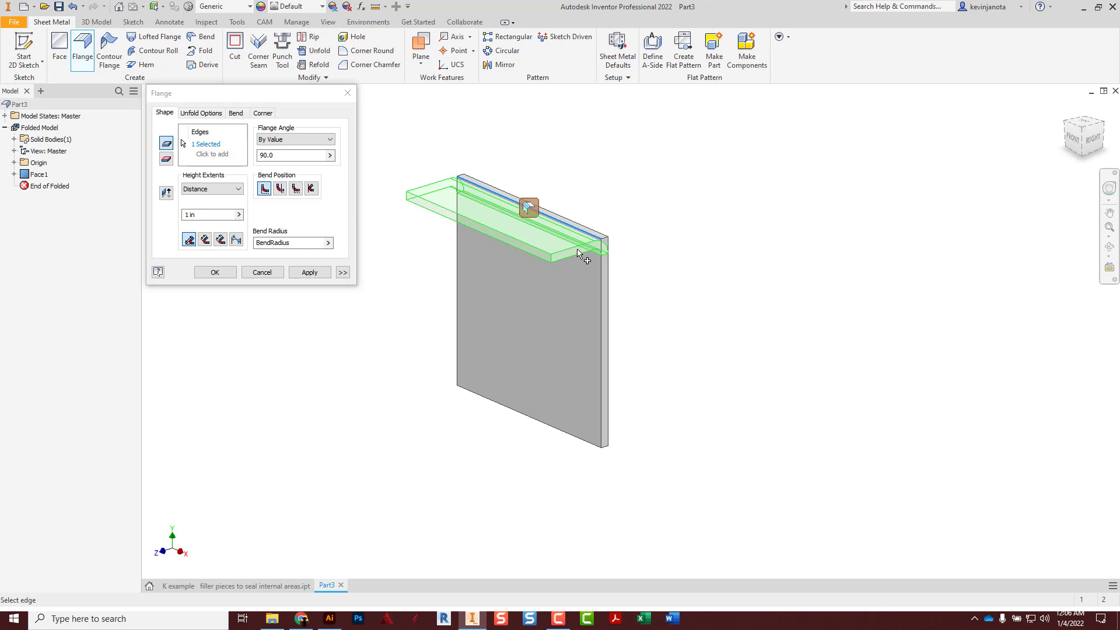
scroll(593, 245, "down", 2)
middle_click_drag(490, 247, 671, 268)
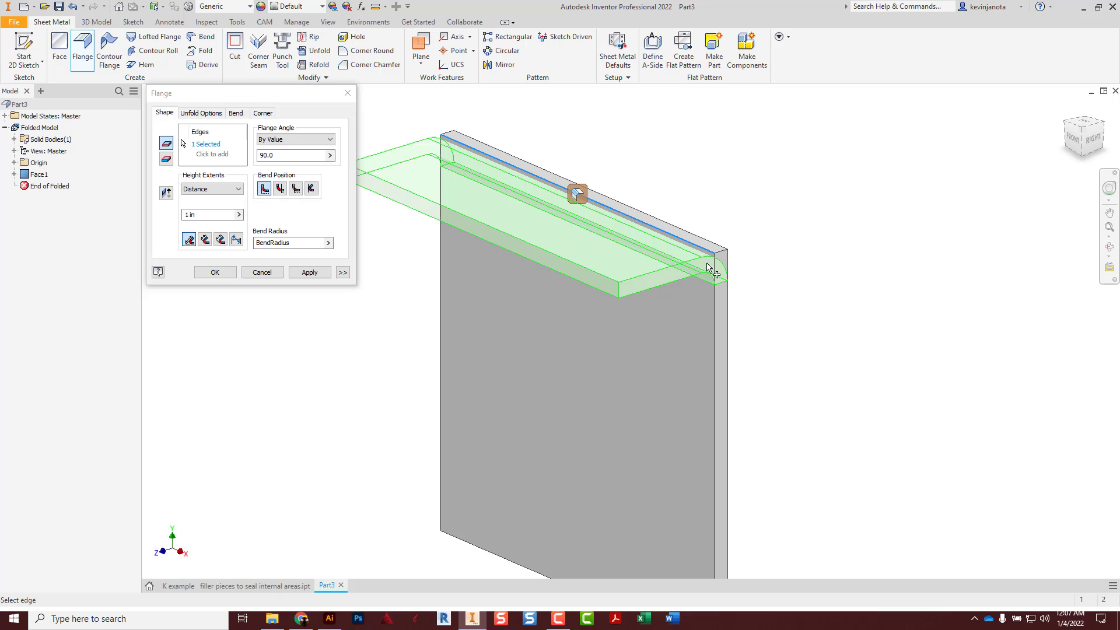
Step: Compare the bend positions, keep the first one, and set the flange distance to 2
left_click(280, 188)
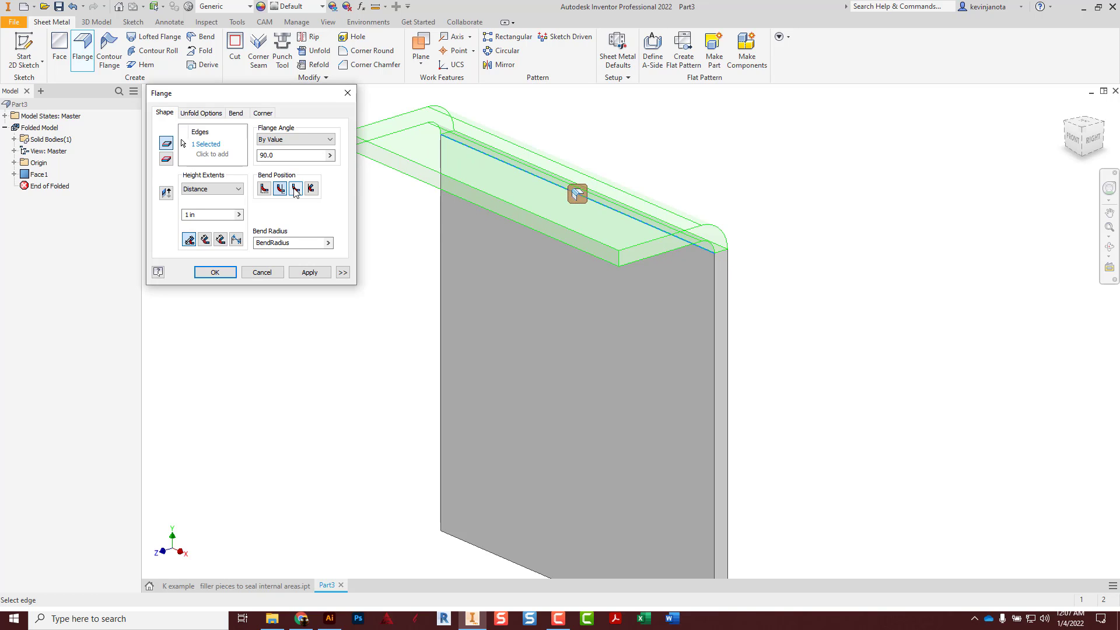
left_click(295, 188)
left_click(311, 189)
left_click(296, 189)
left_click(281, 189)
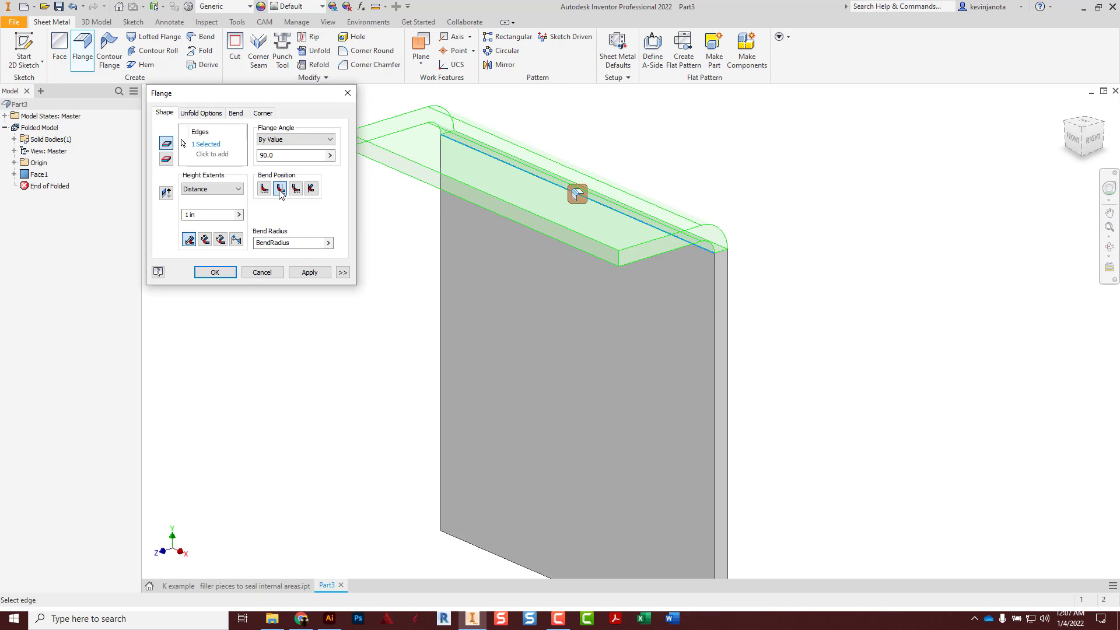
left_click(264, 188)
left_click(280, 188)
left_click(311, 188)
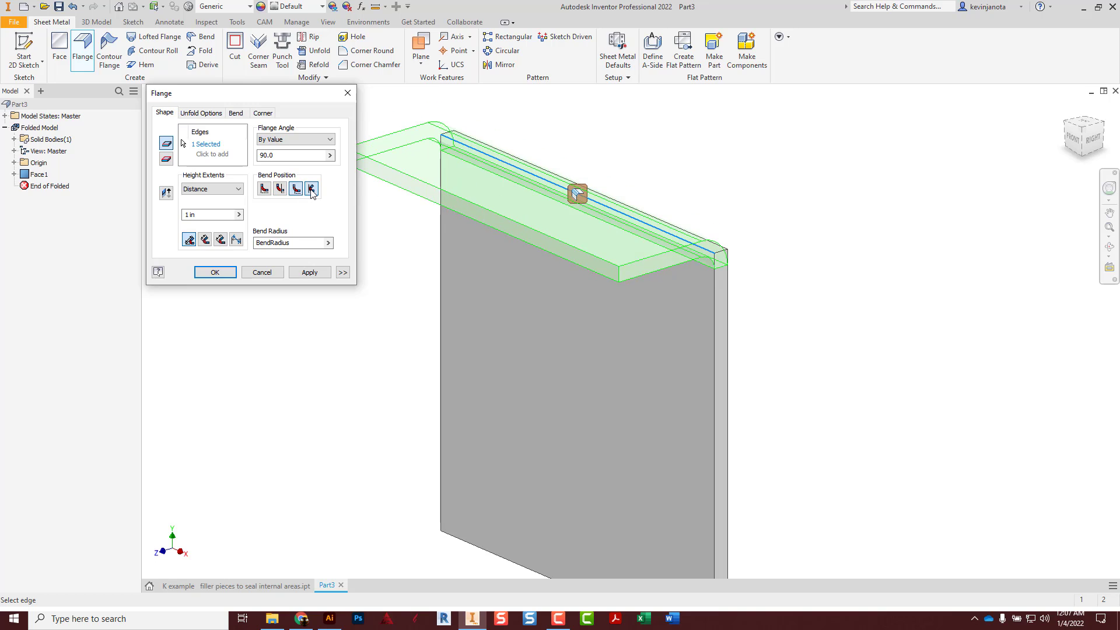
left_click(296, 187)
left_click(280, 188)
left_click(264, 188)
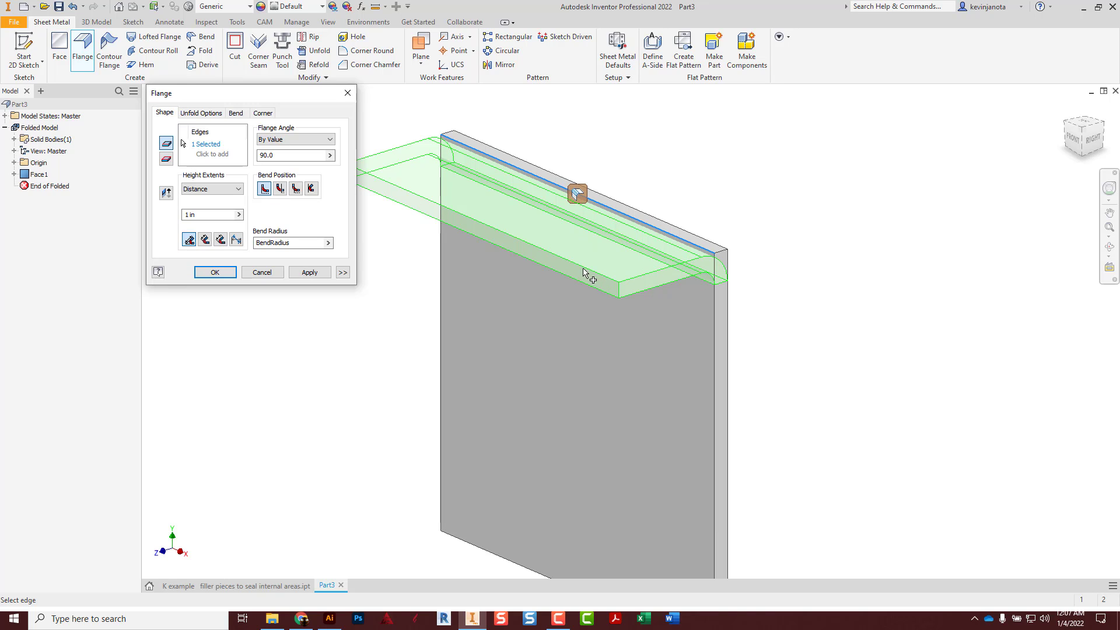
left_click(190, 215)
type("2")
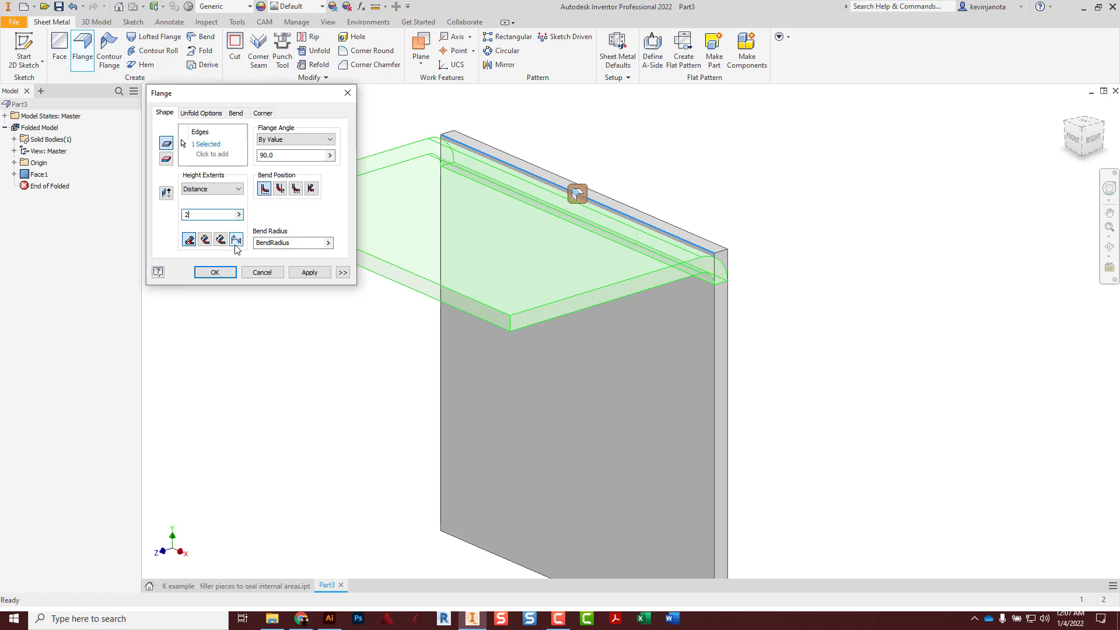
Step: Try a Width extent of 2 for the flange
left_click(342, 272)
middle_click_drag(565, 352, 734, 369)
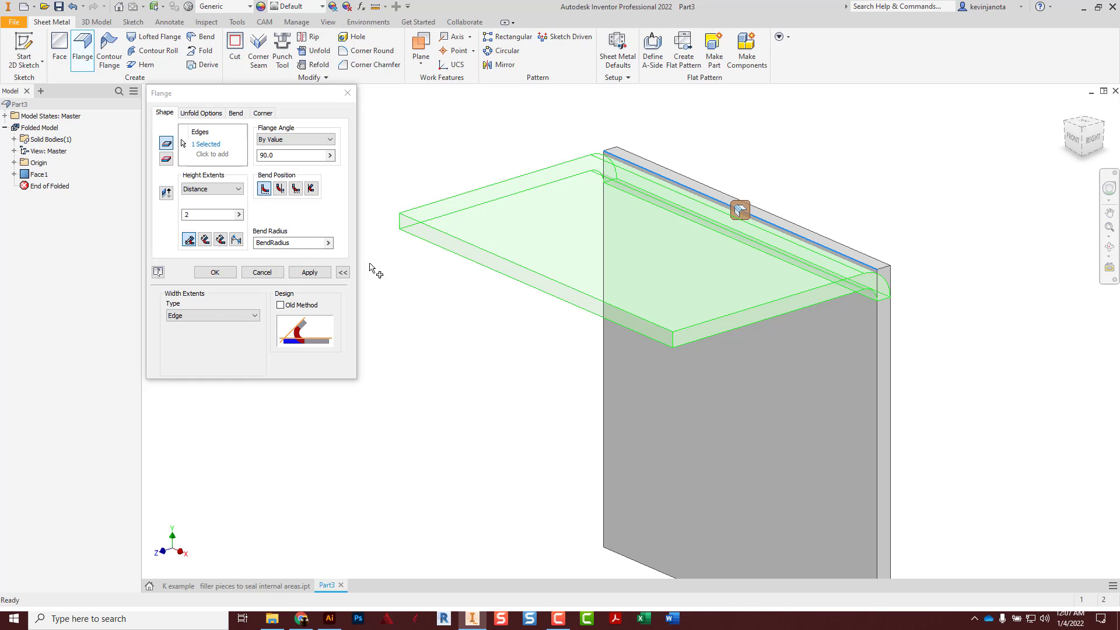
left_click(188, 319)
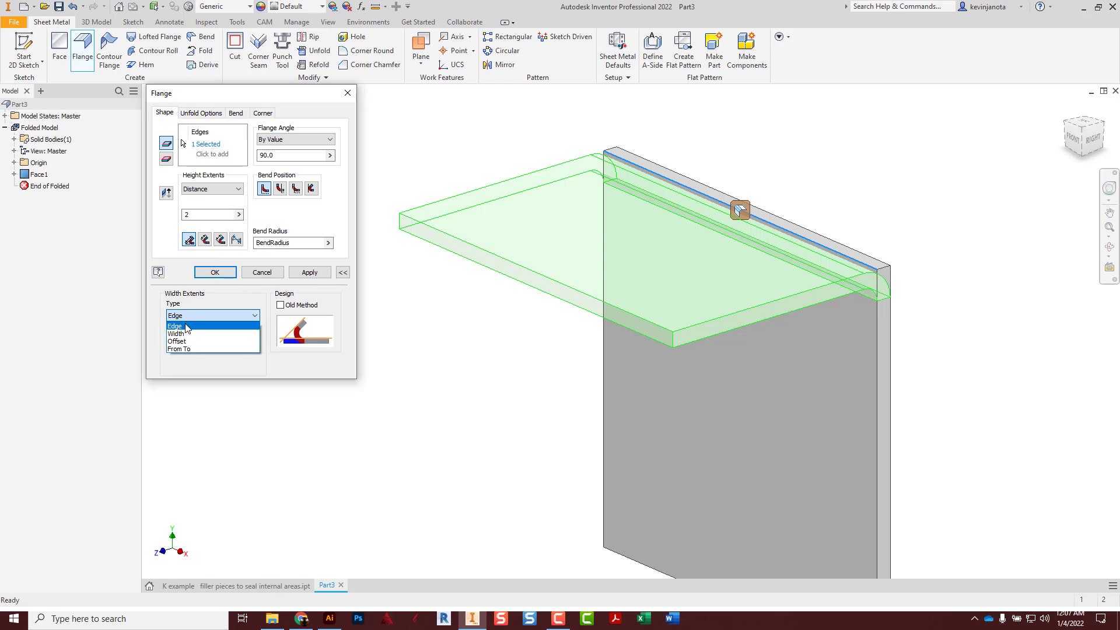
left_click(188, 332)
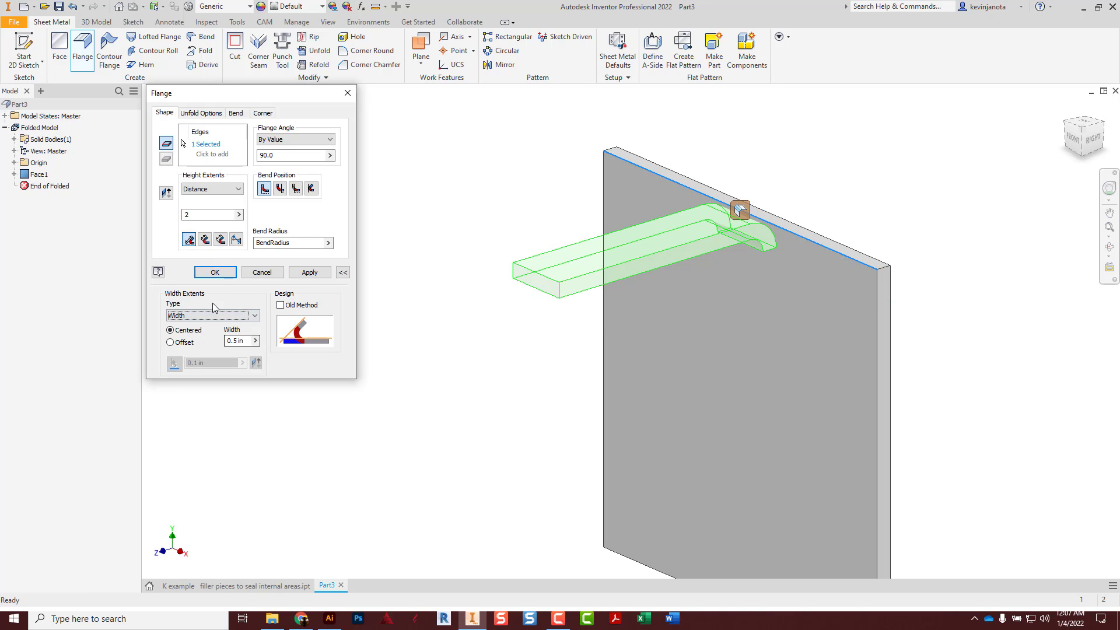
left_click(234, 341)
left_click_drag(233, 343, 215, 345)
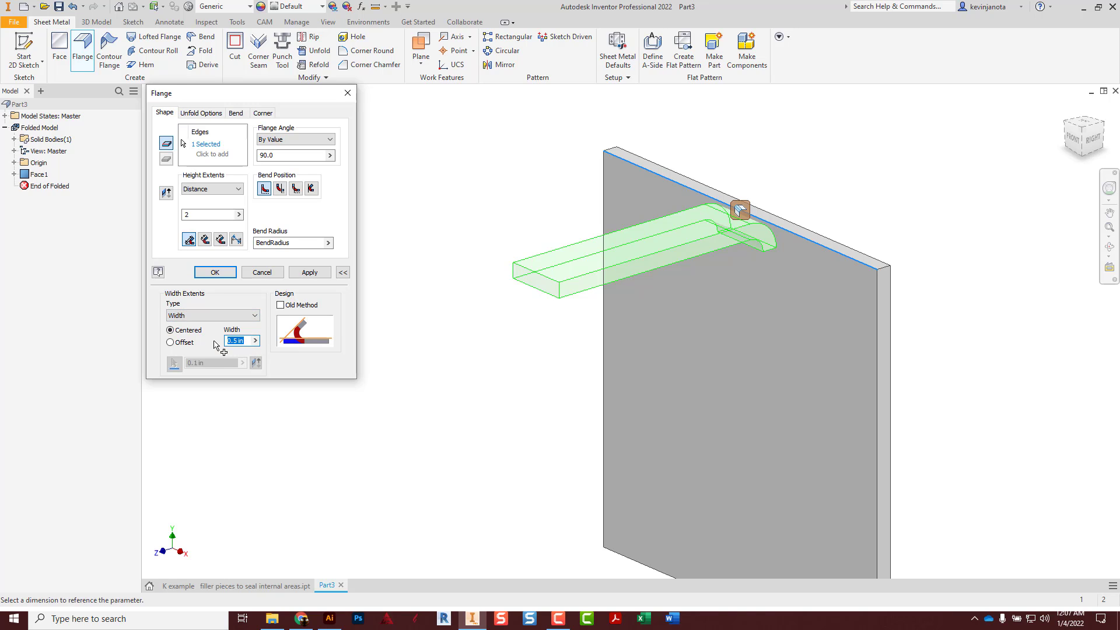
type("2")
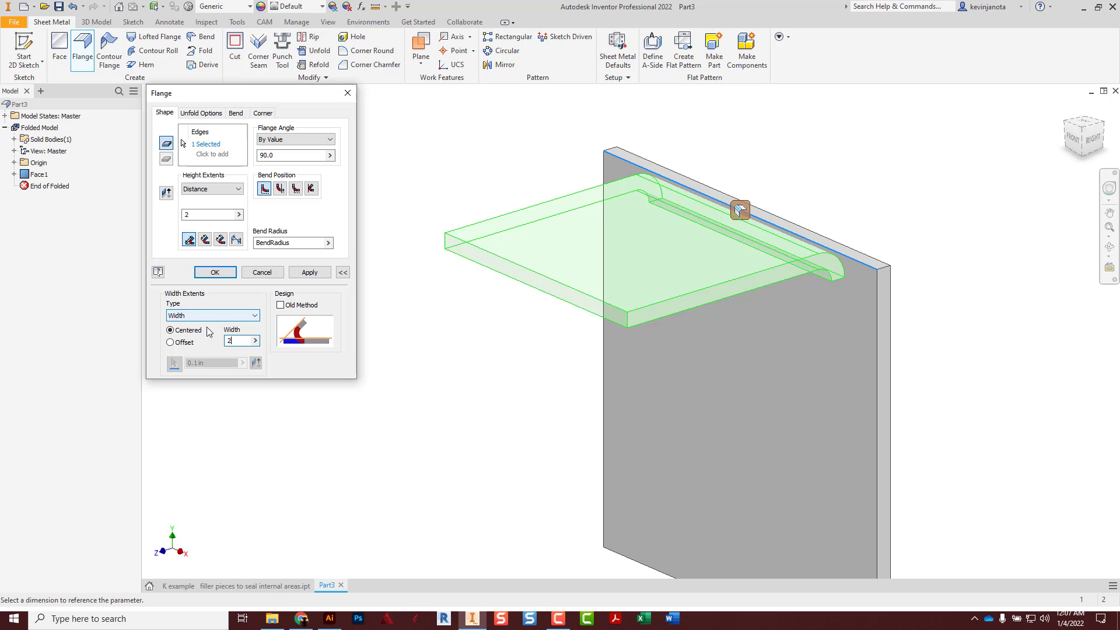
Step: Try an Offset width extent with offsets of 0.5 and 0.25
left_click(189, 316)
left_click(193, 342)
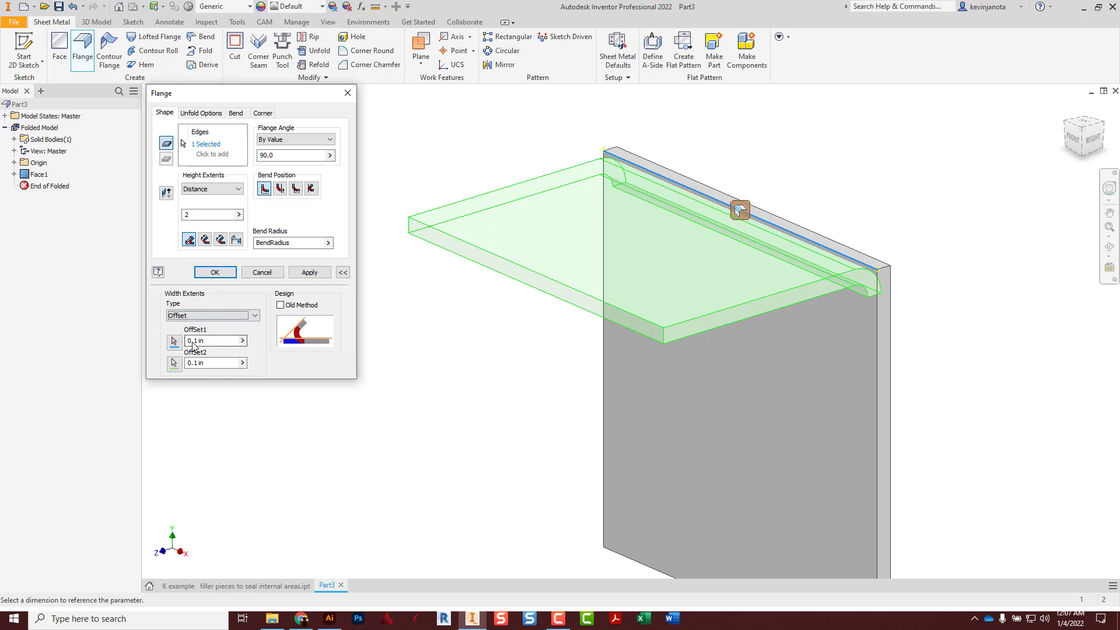
left_click_drag(241, 340, 174, 344)
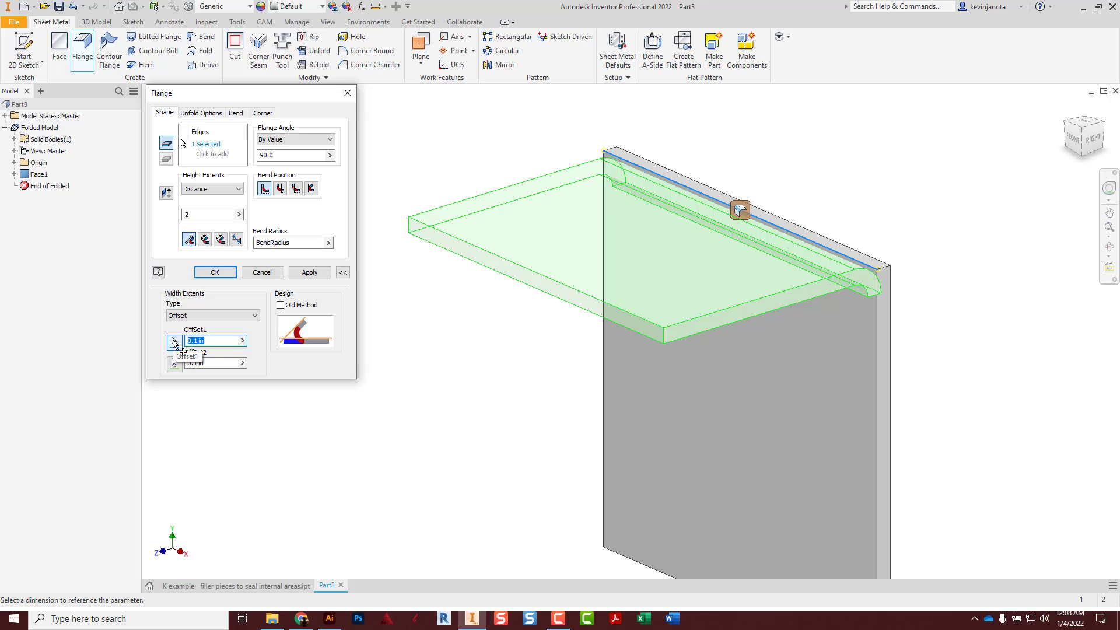
type(".5")
left_click_drag(237, 363, 175, 367)
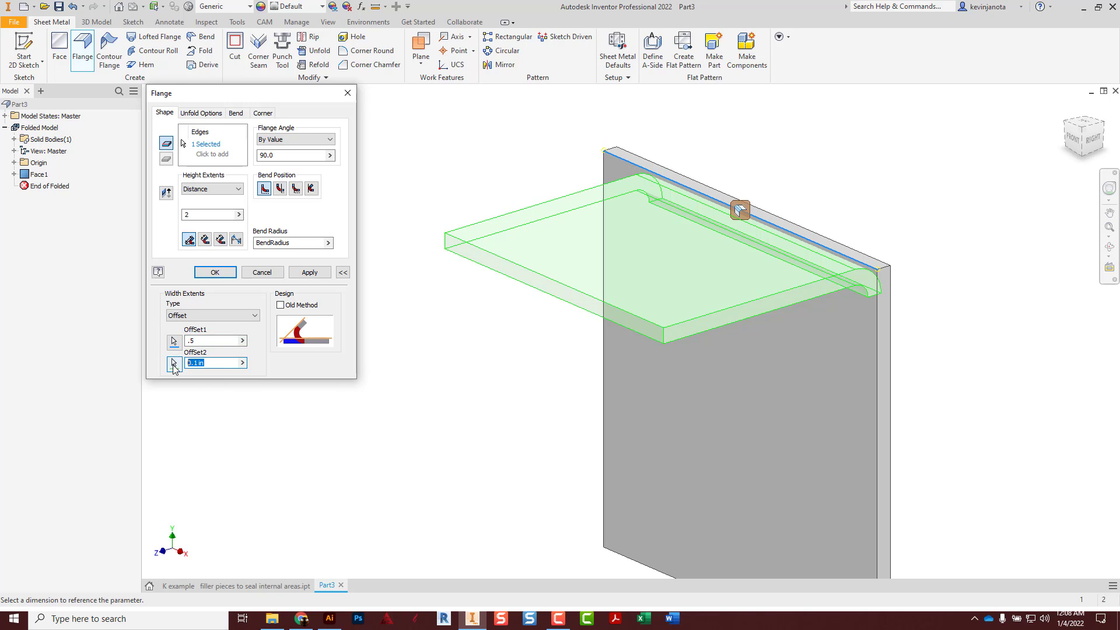
type(".25")
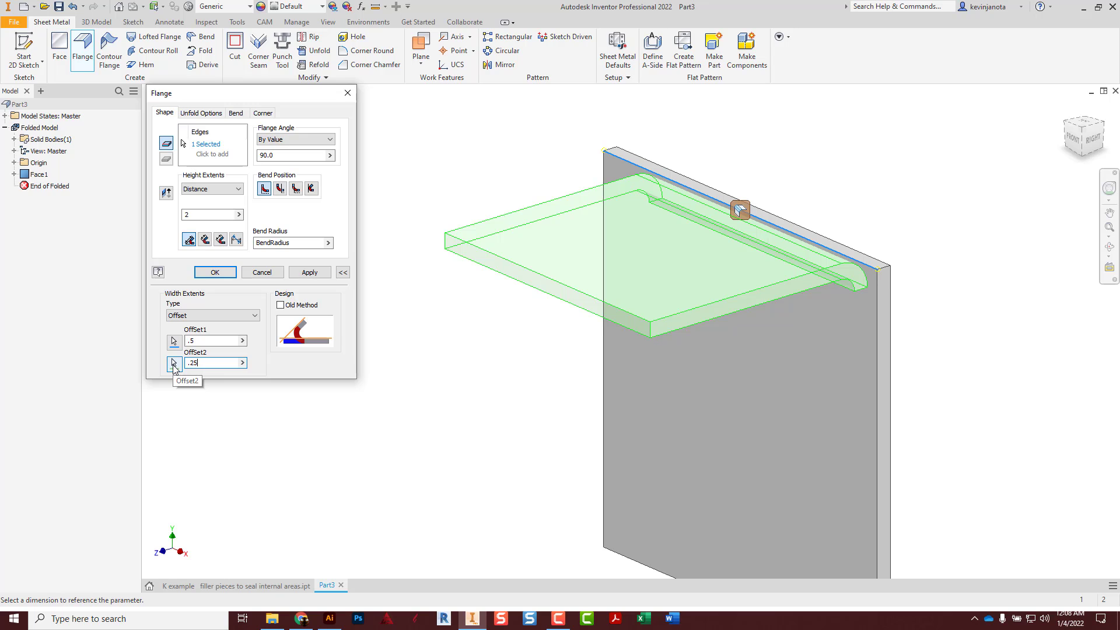
Step: Try From To, then set width extents back to Edge and create Flange1
left_click(210, 318)
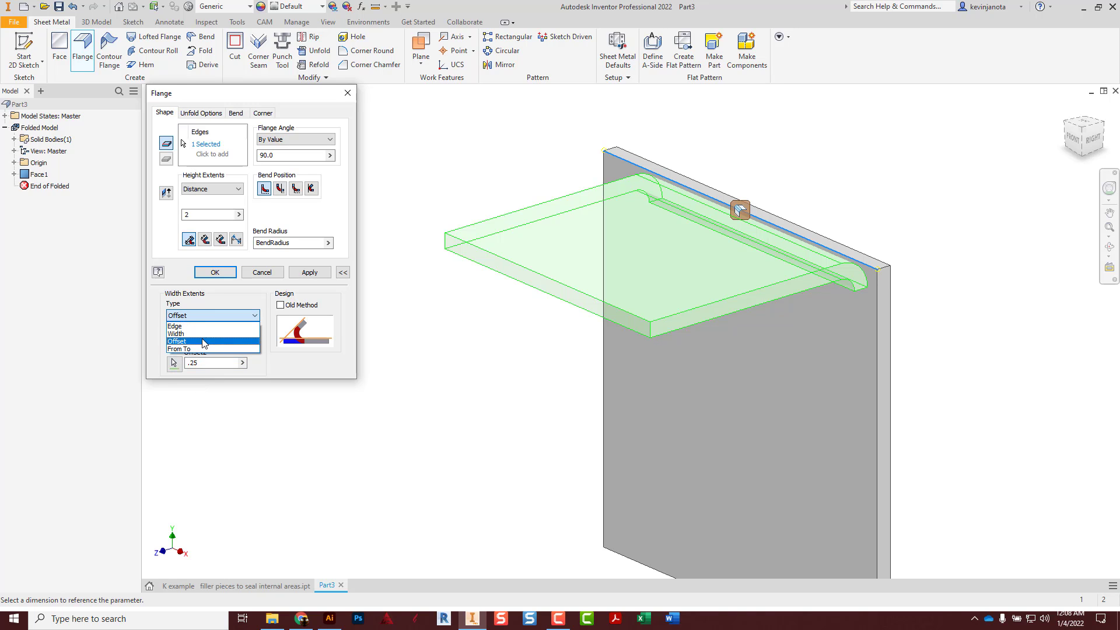
left_click(207, 349)
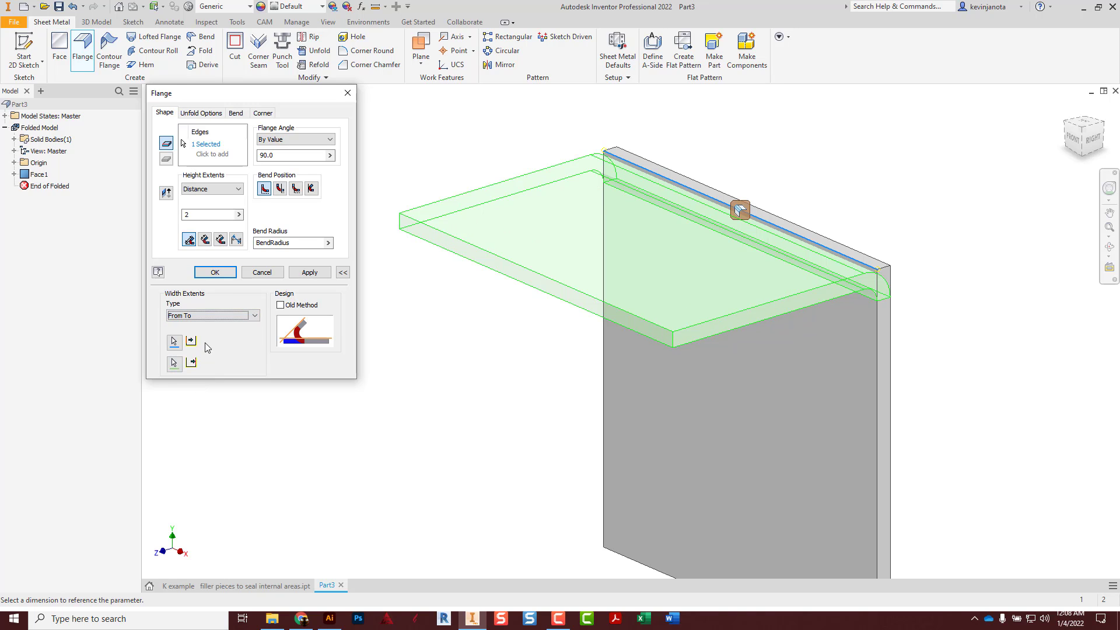
left_click(255, 315)
left_click(196, 325)
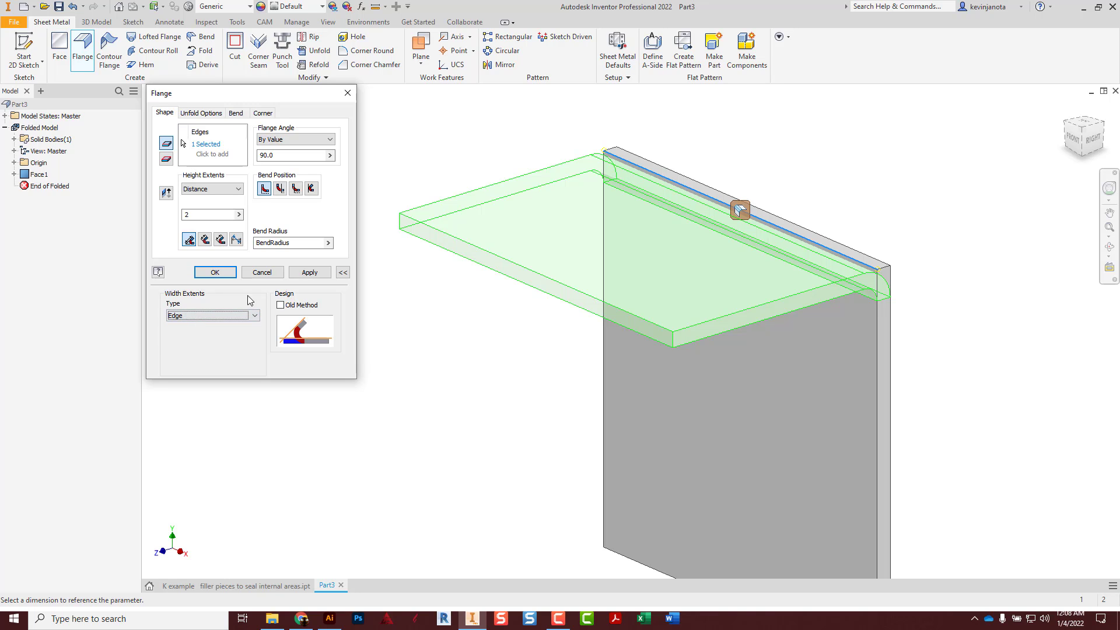
left_click(214, 273)
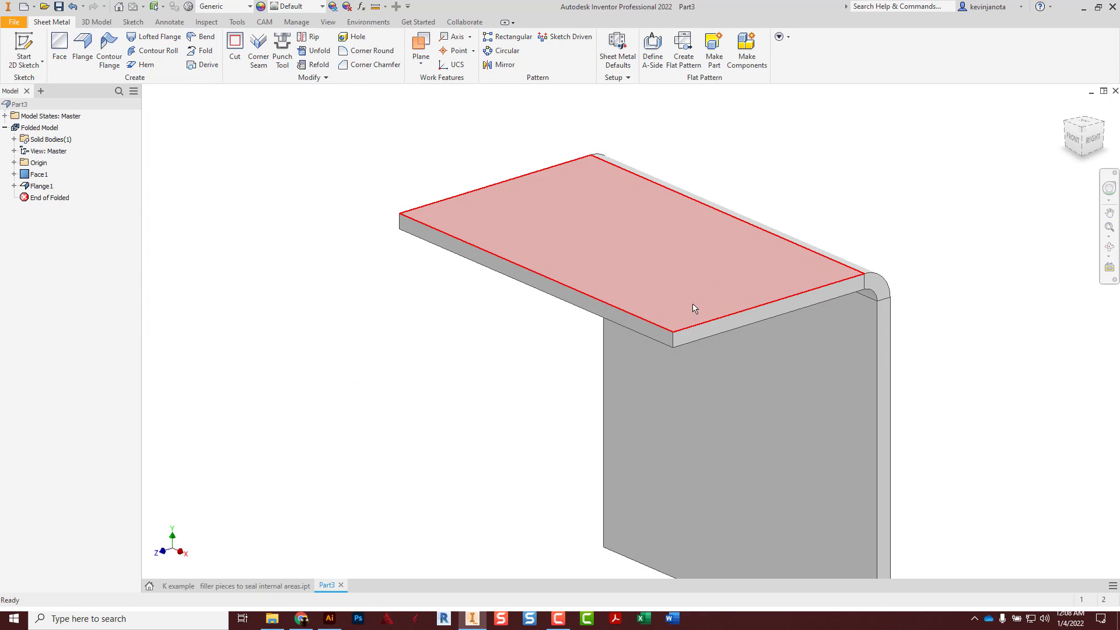
middle_click_drag(693, 308, 591, 274)
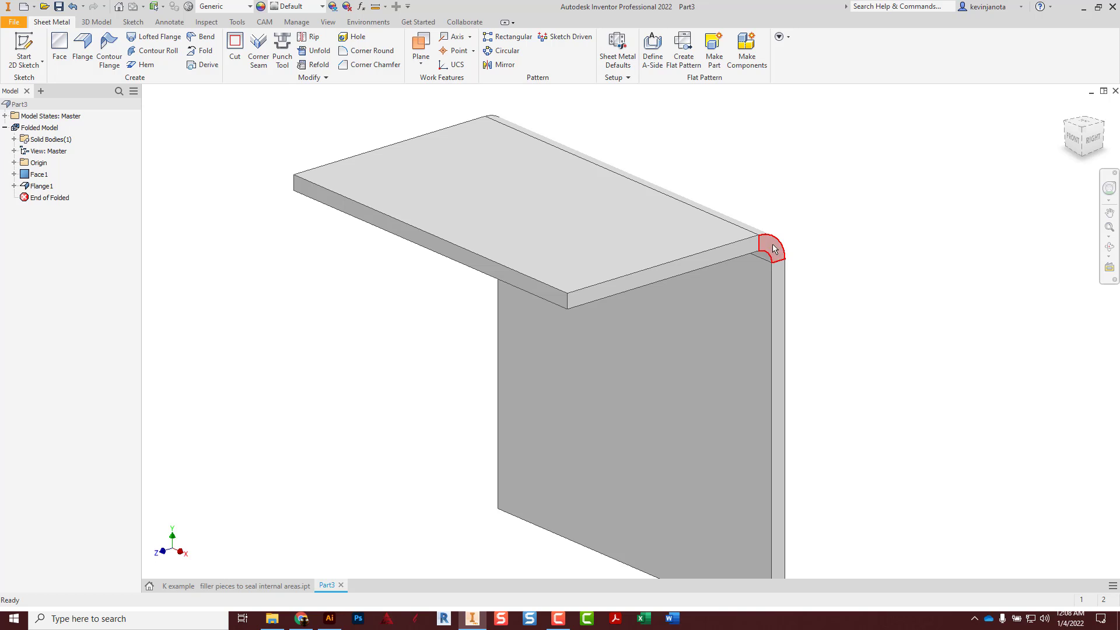
Step: Create the flat pattern, then go back to the folded part
left_click(690, 63)
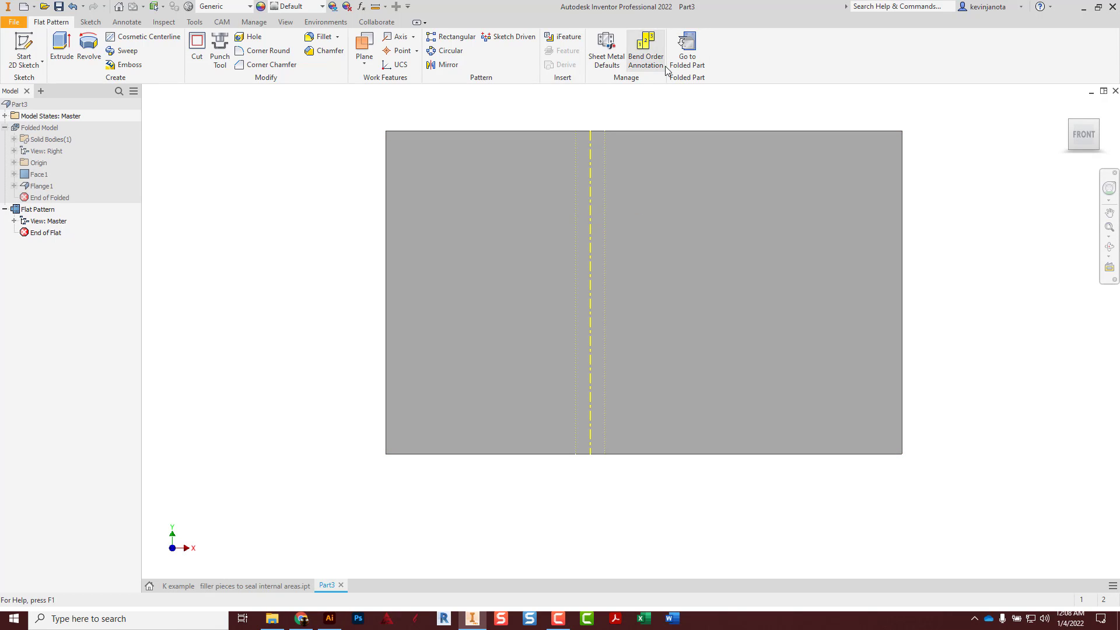
left_click(688, 50)
scroll(666, 266, "down", 2)
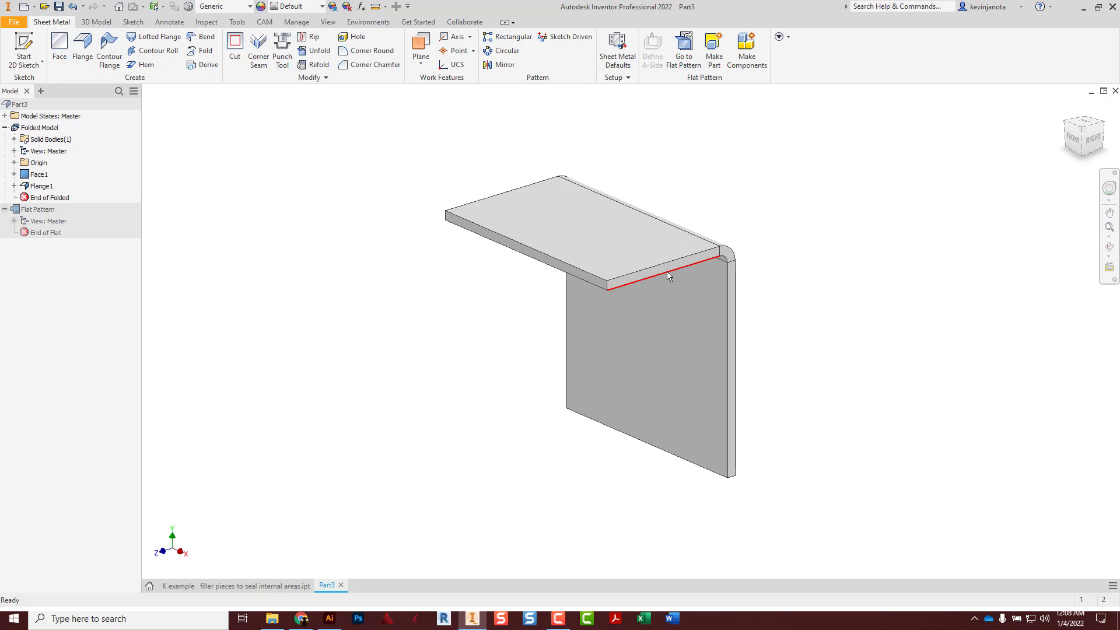
Step: Add Flange2, 1.5 in at 45°, on the top flange's front edge using the second bend position
mouse_move(666, 272)
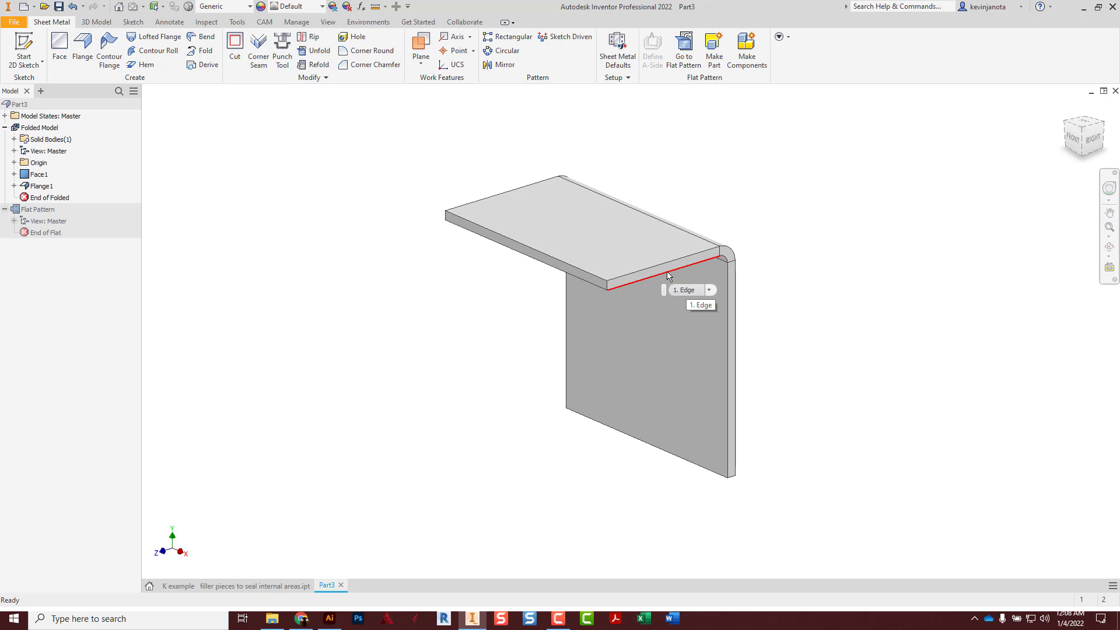
middle_click_drag(538, 296, 478, 272)
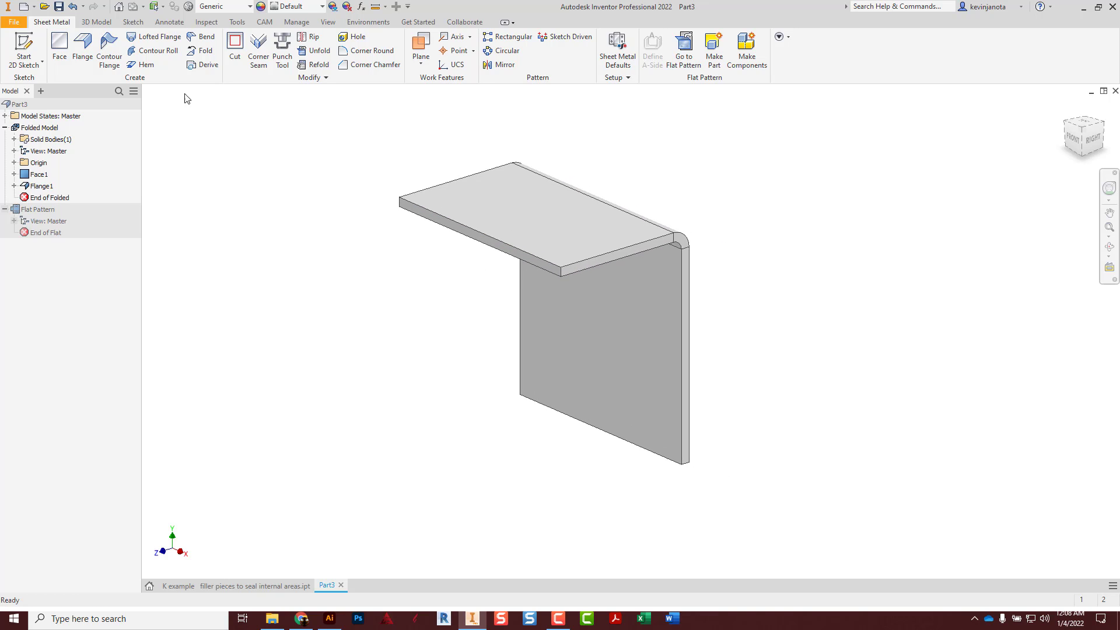
left_click(98, 48)
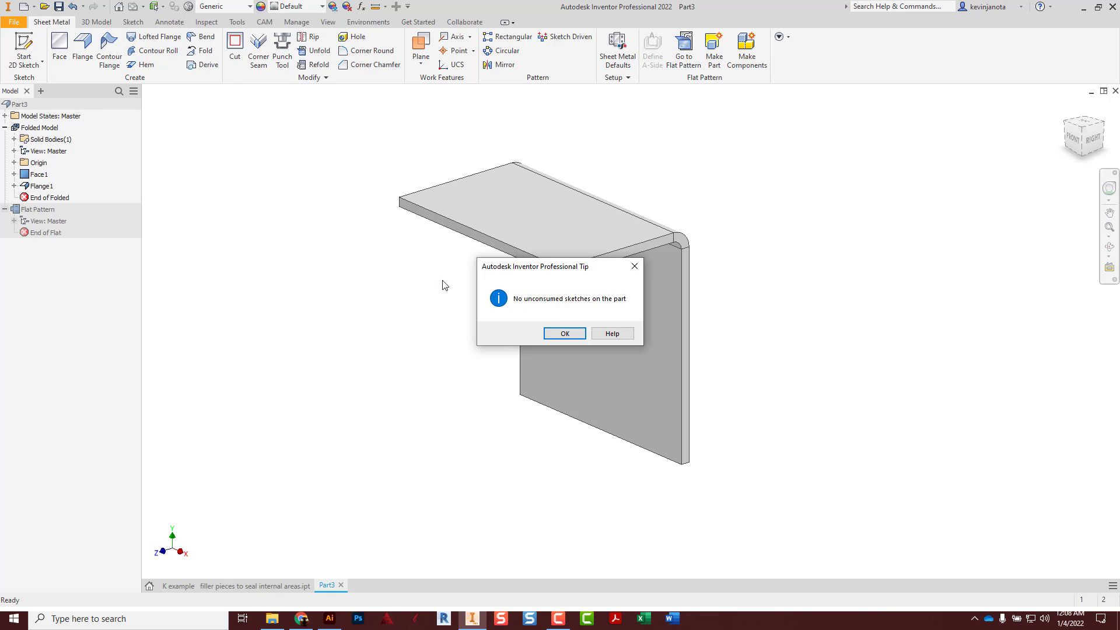
left_click(565, 334)
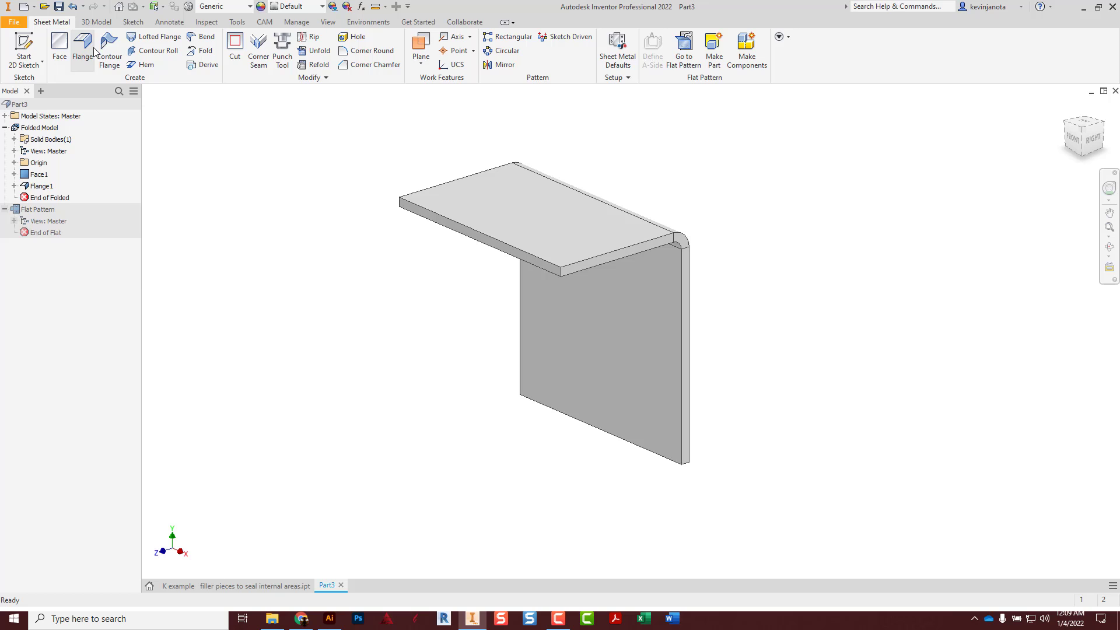
left_click(432, 216)
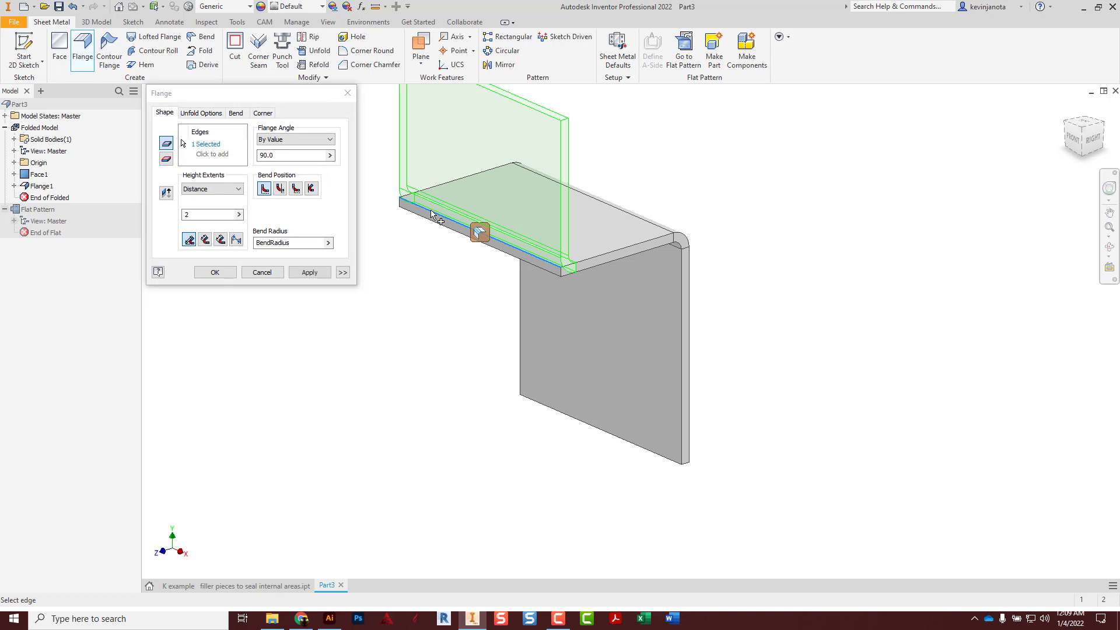
middle_click_drag(612, 215, 628, 250)
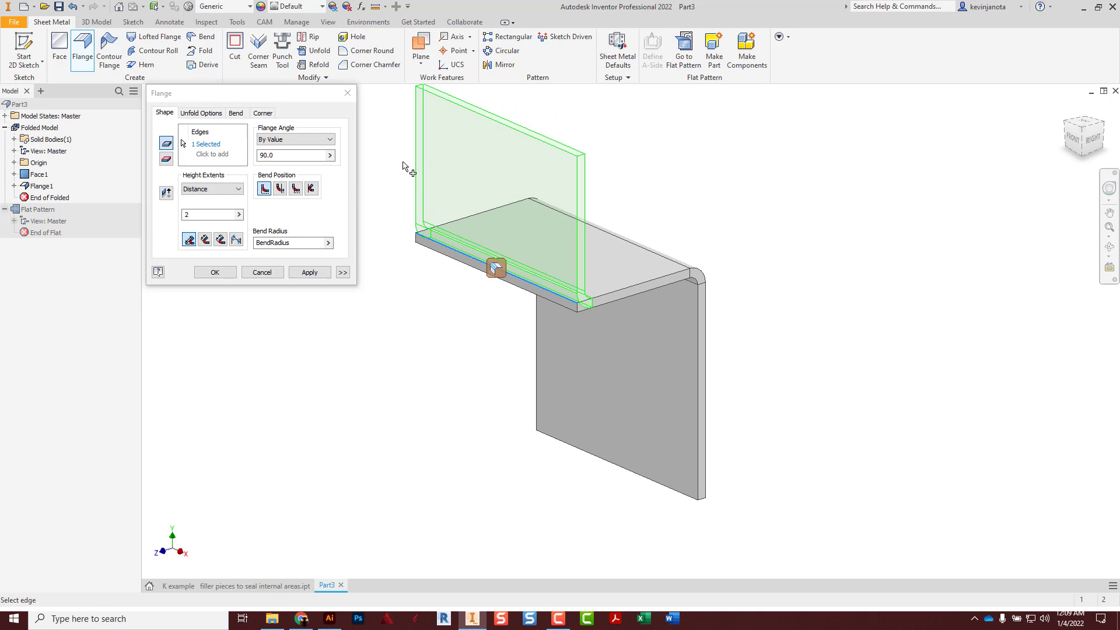
double_click(199, 215)
type("1.5")
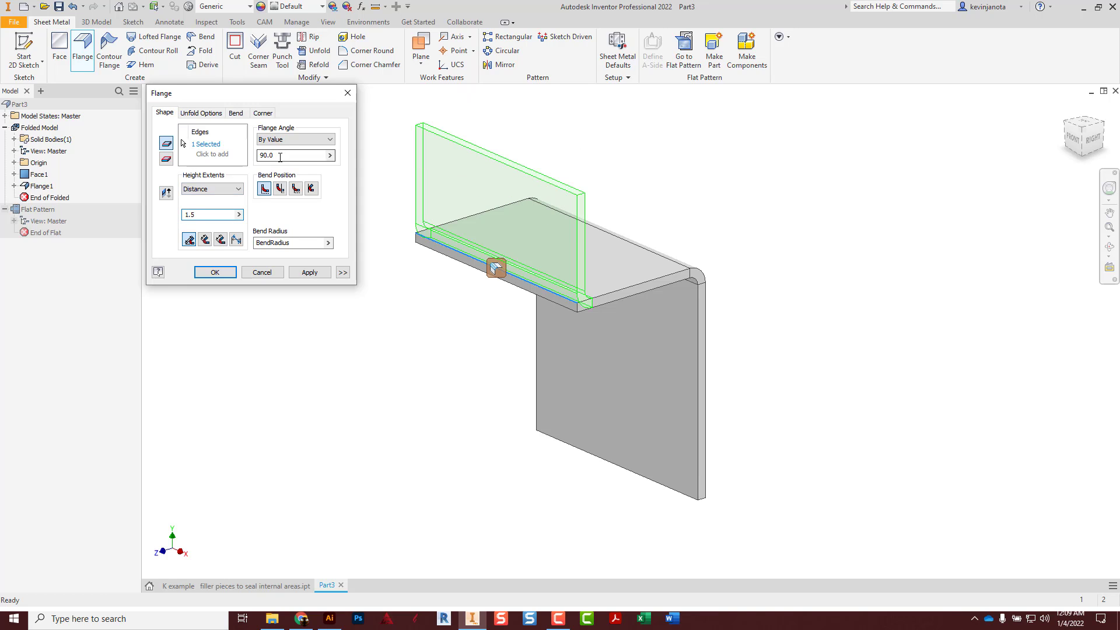
type("45")
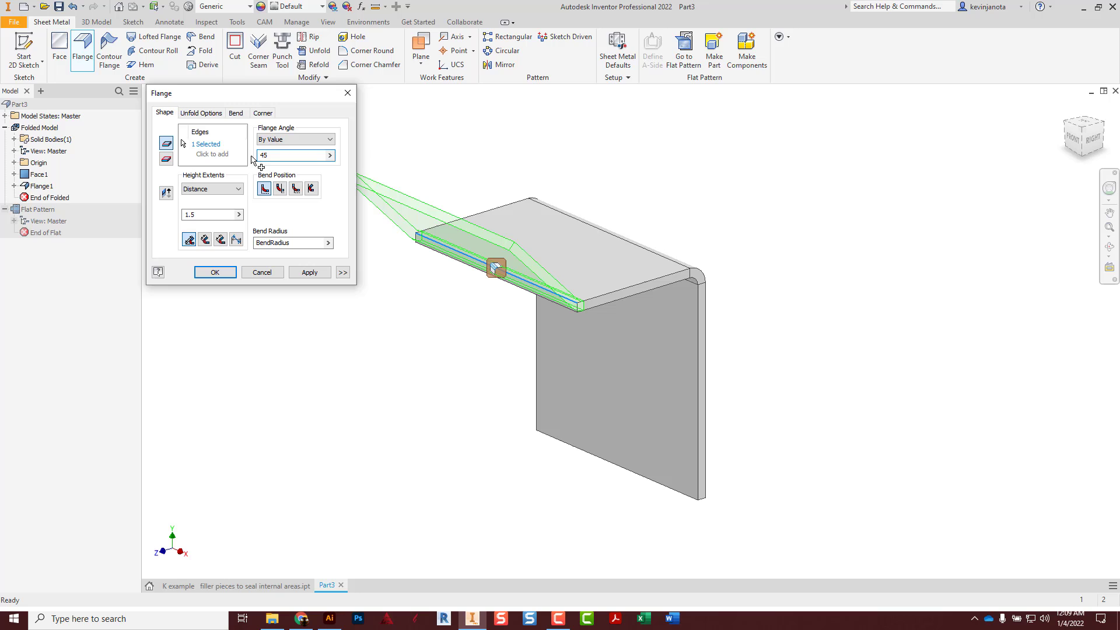
left_click(294, 190)
left_click(280, 192)
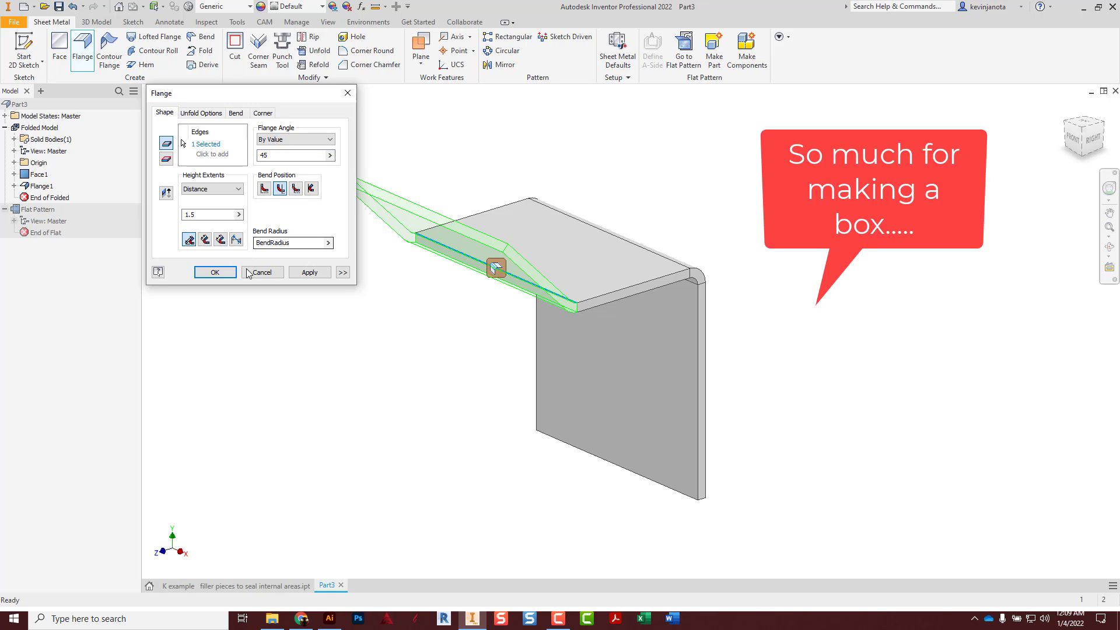
left_click(222, 273)
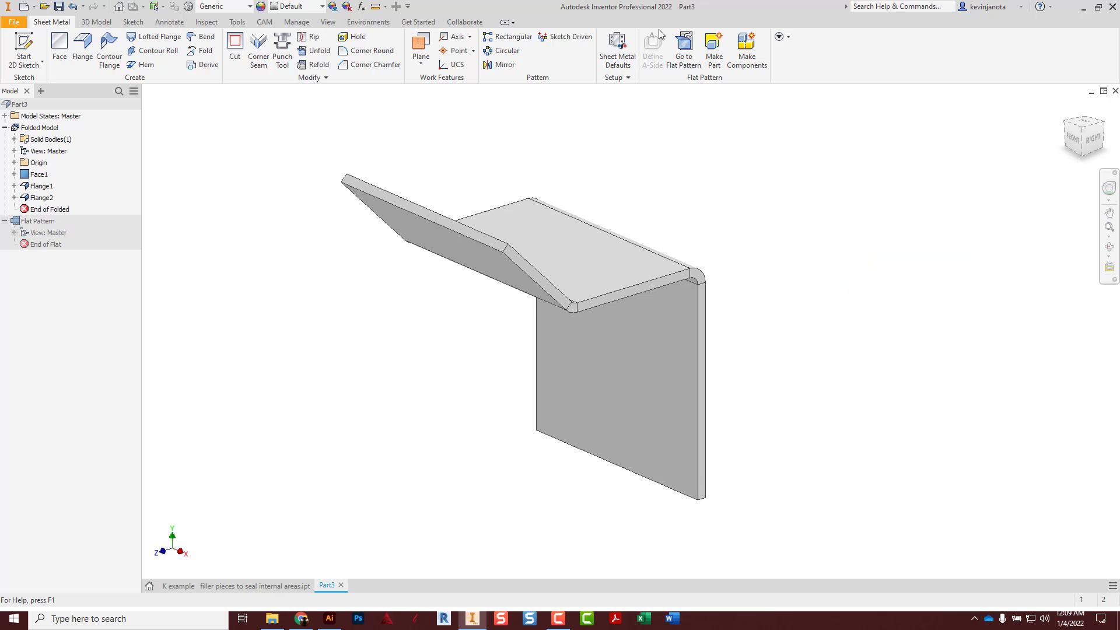
left_click(684, 49)
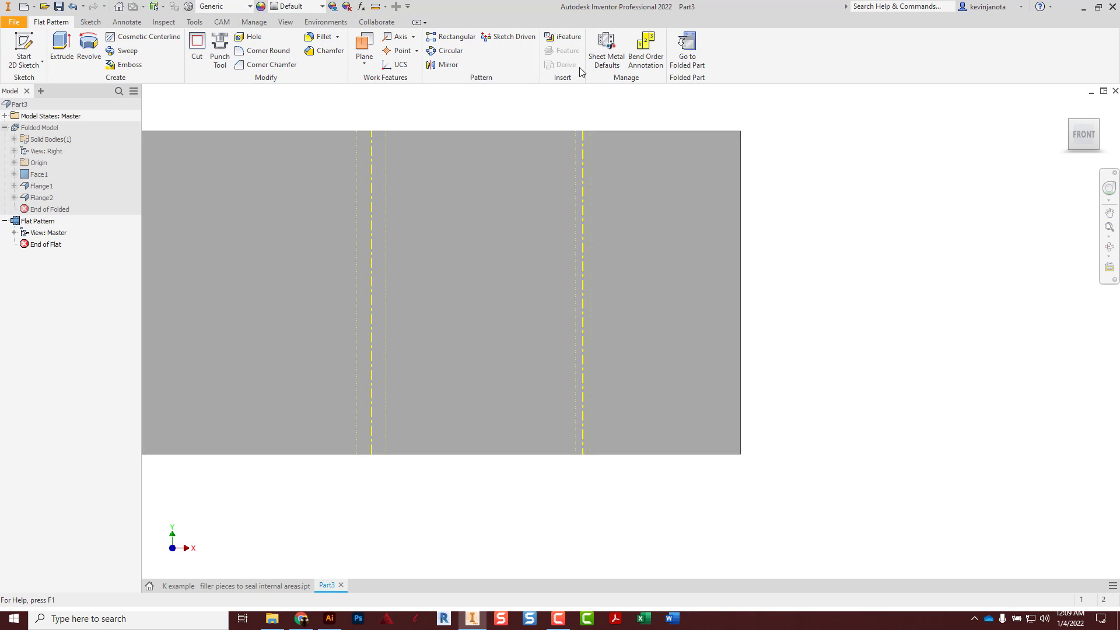
left_click(694, 59)
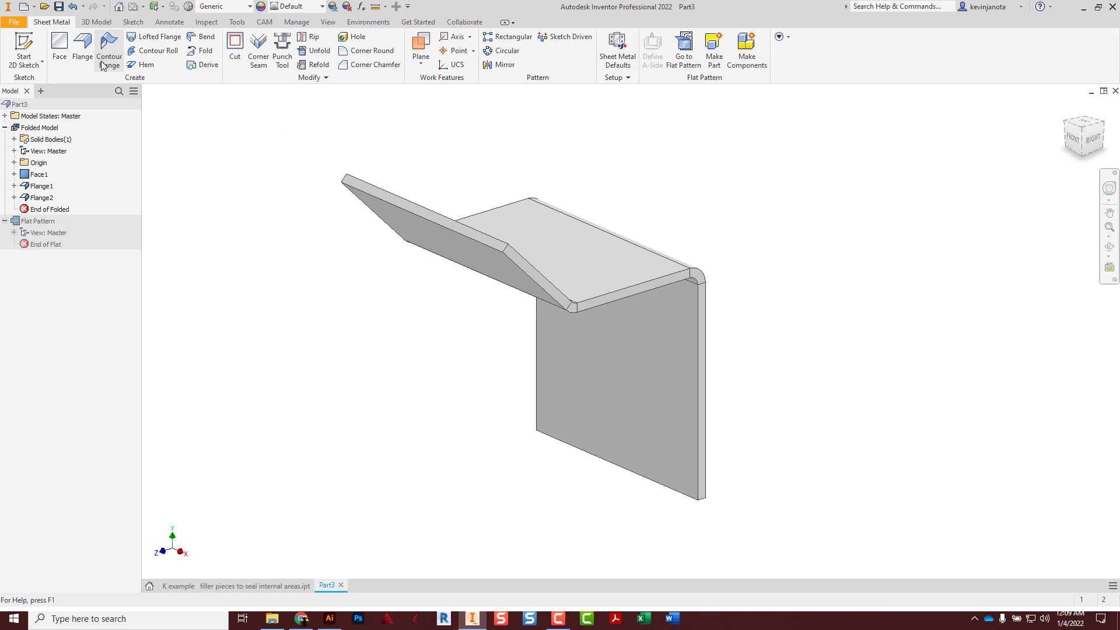
scroll(452, 360, "down", 2)
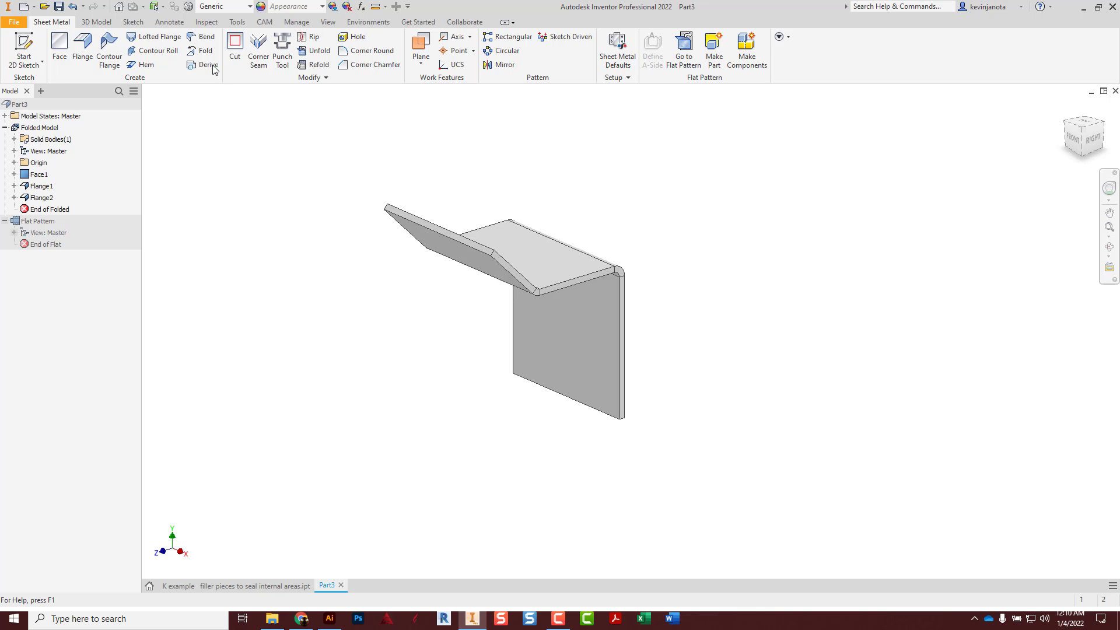
middle_click_drag(449, 340, 580, 355, "shift")
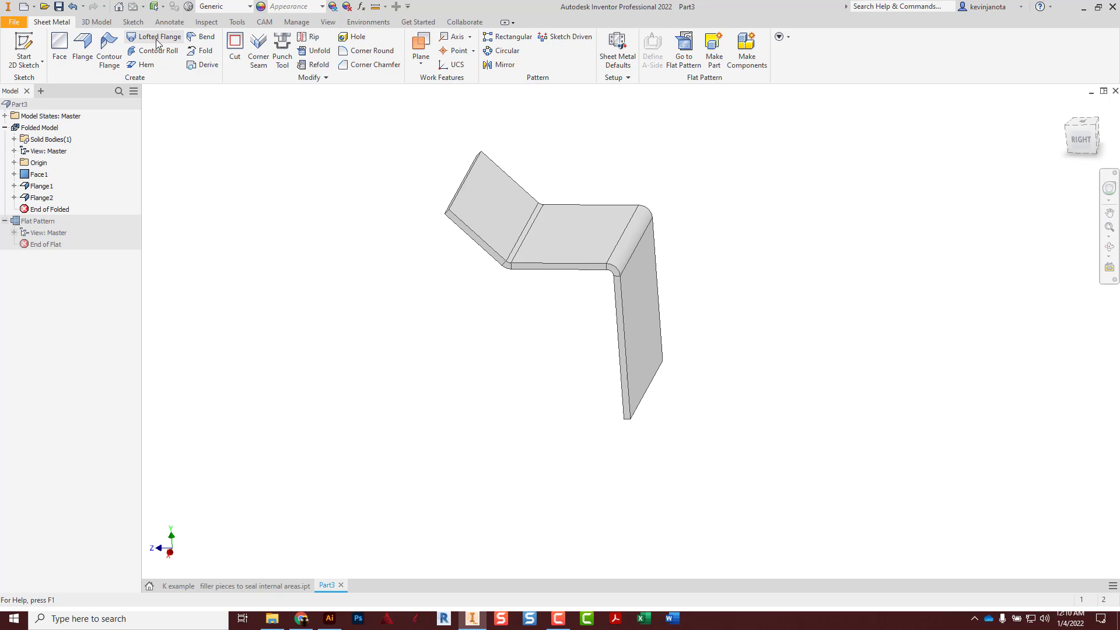
Step: On the flange's side face, sketch a closed four-line profile beside the vertical flange
scroll(630, 349, "down", 5)
left_click(599, 337)
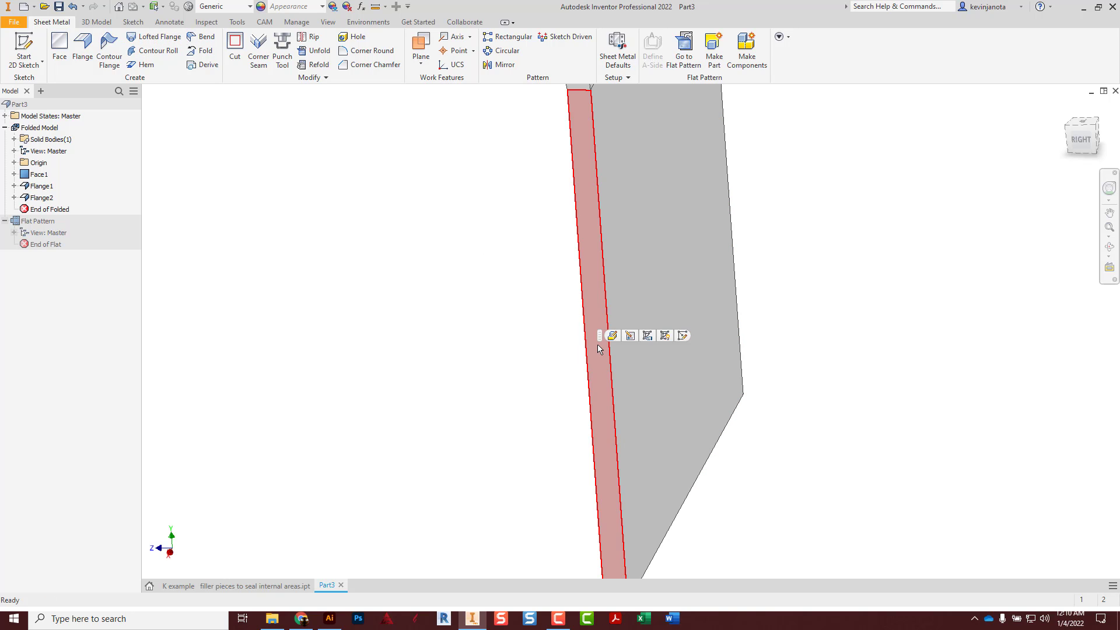
left_click(683, 336)
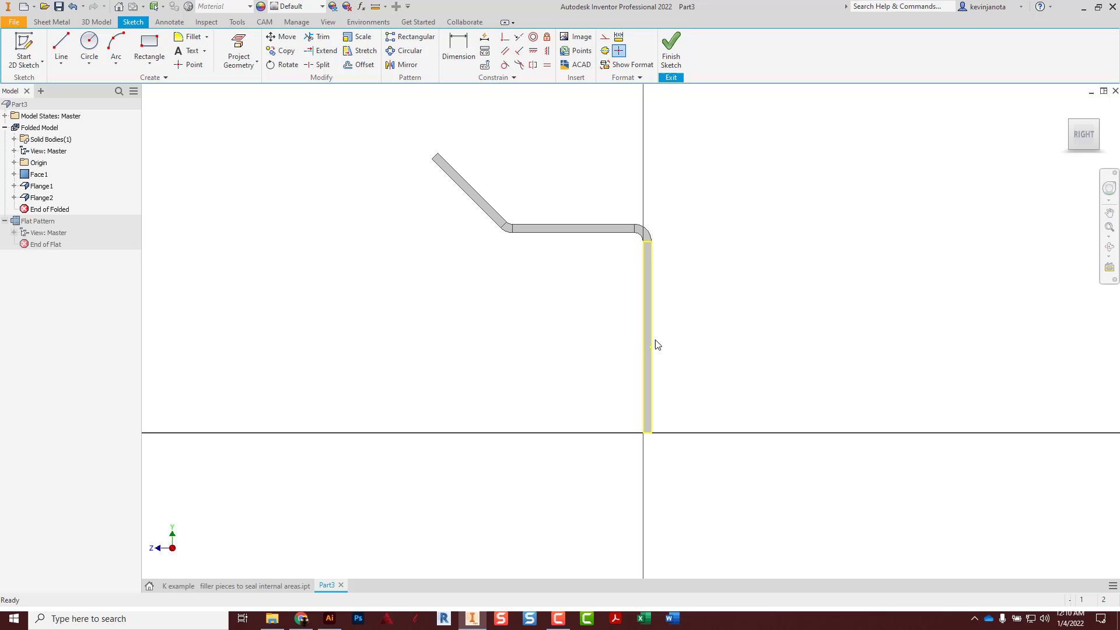
left_click(62, 46)
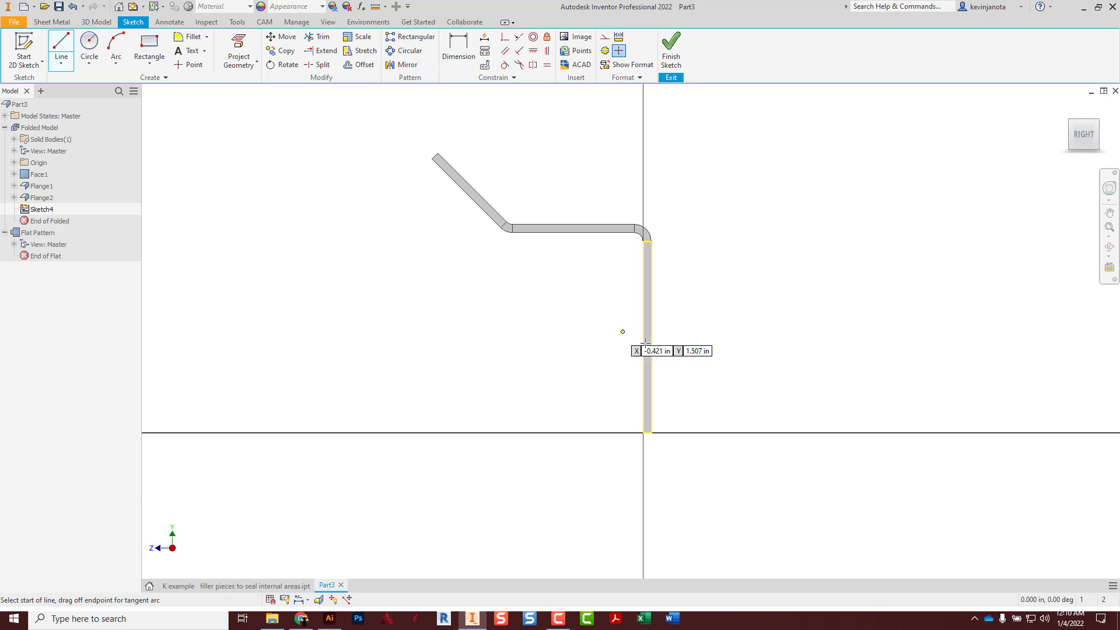
scroll(681, 368, "down", 3)
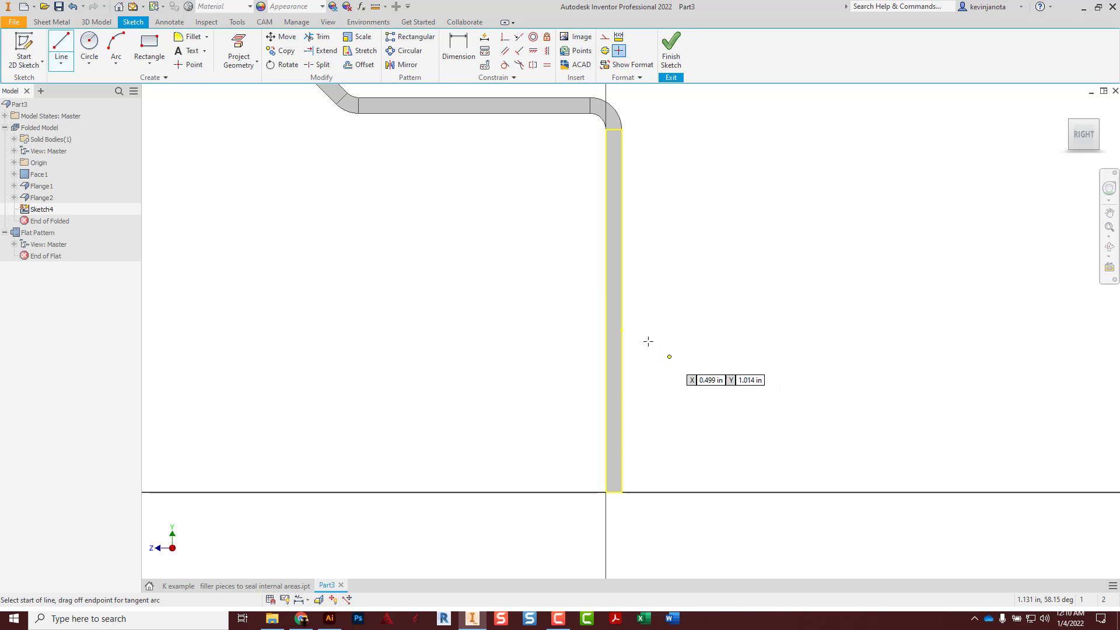
left_click(584, 175)
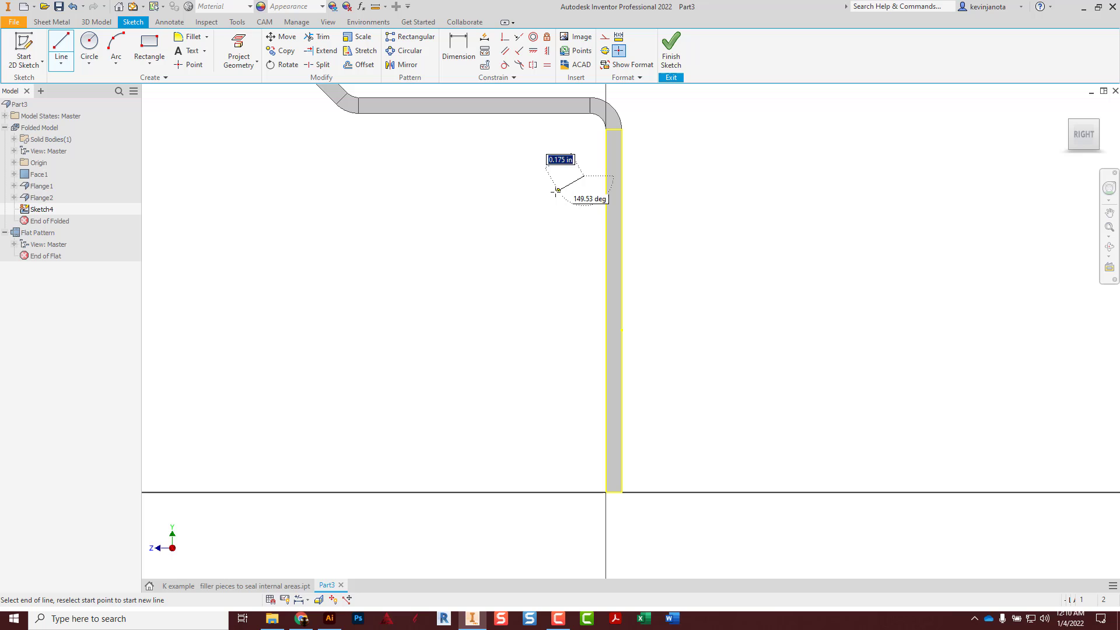
left_click(509, 228)
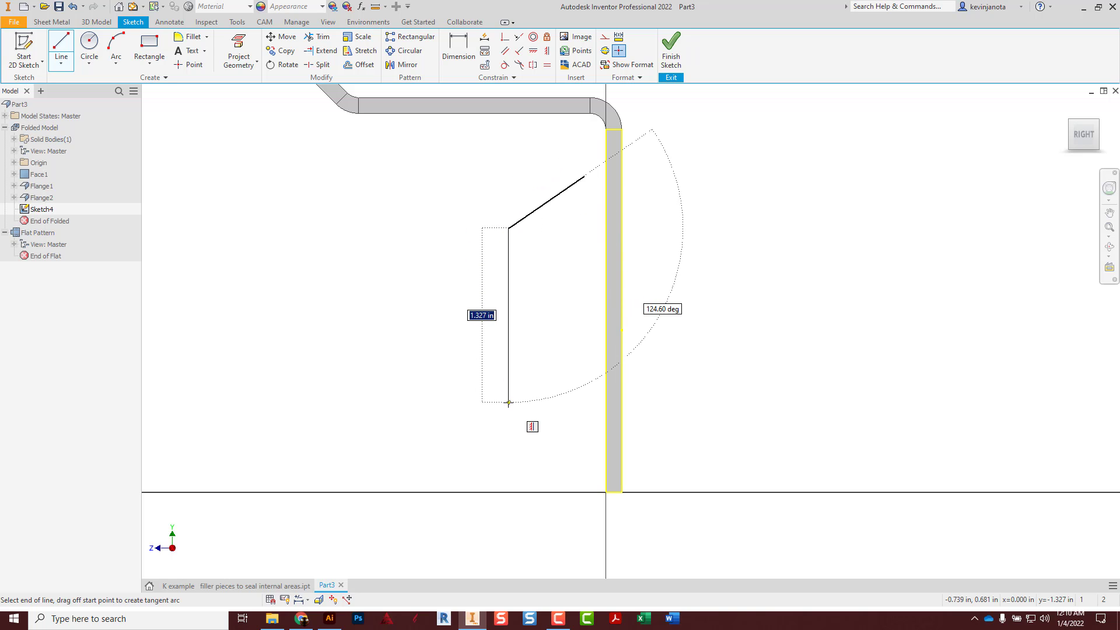
left_click(508, 403)
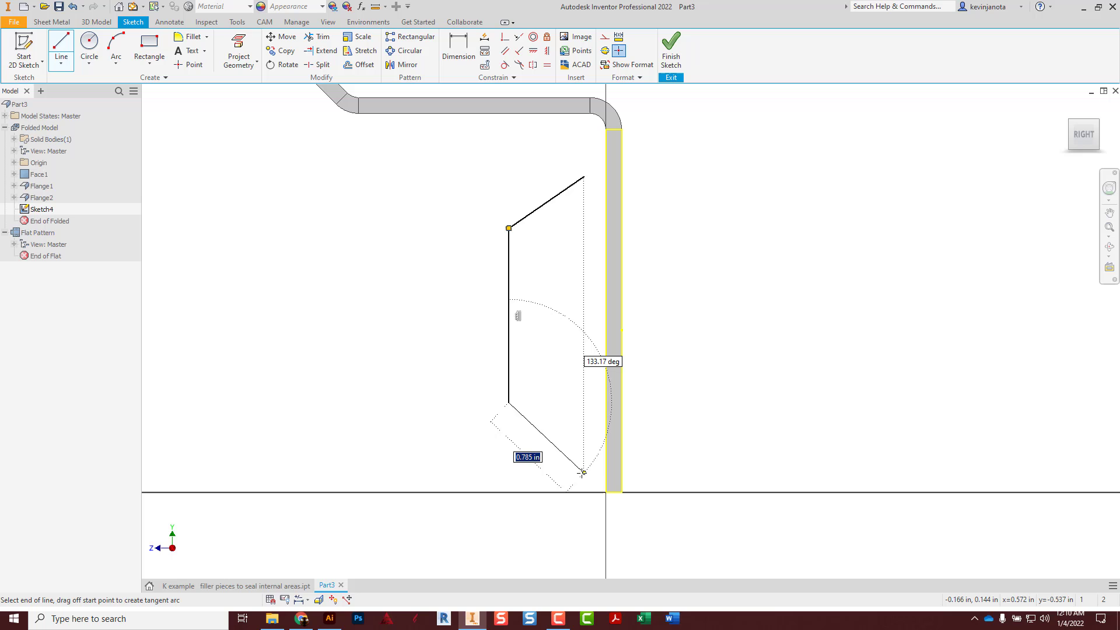
left_click(583, 473)
left_click(583, 177)
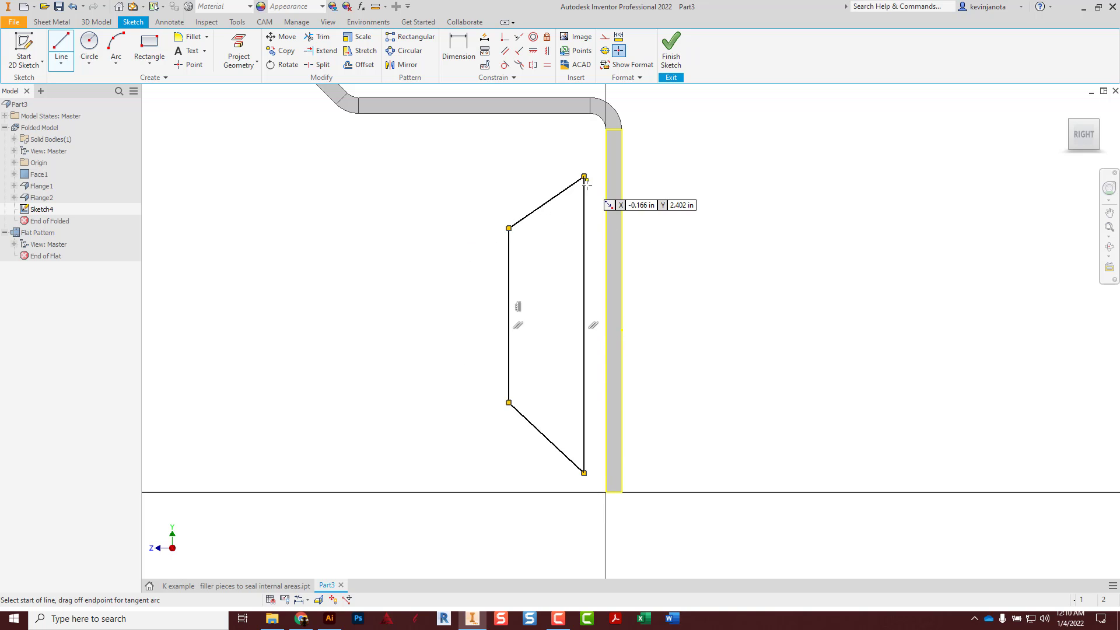
left_click(668, 58)
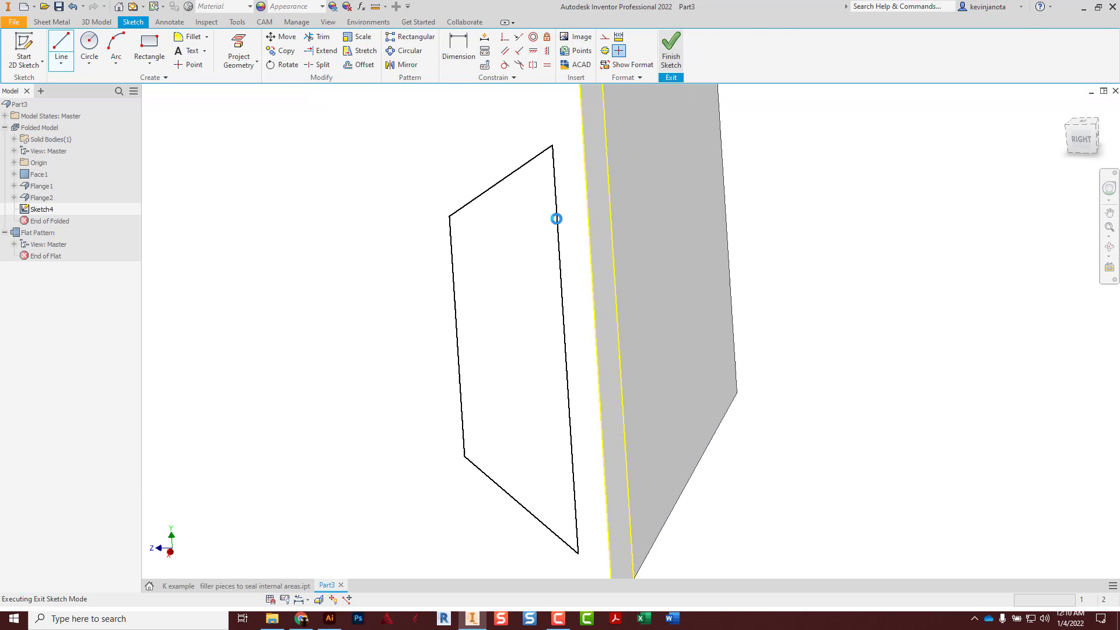
Step: Create Face2 from the four-sided profile with the offset direction flipped
left_click(60, 48)
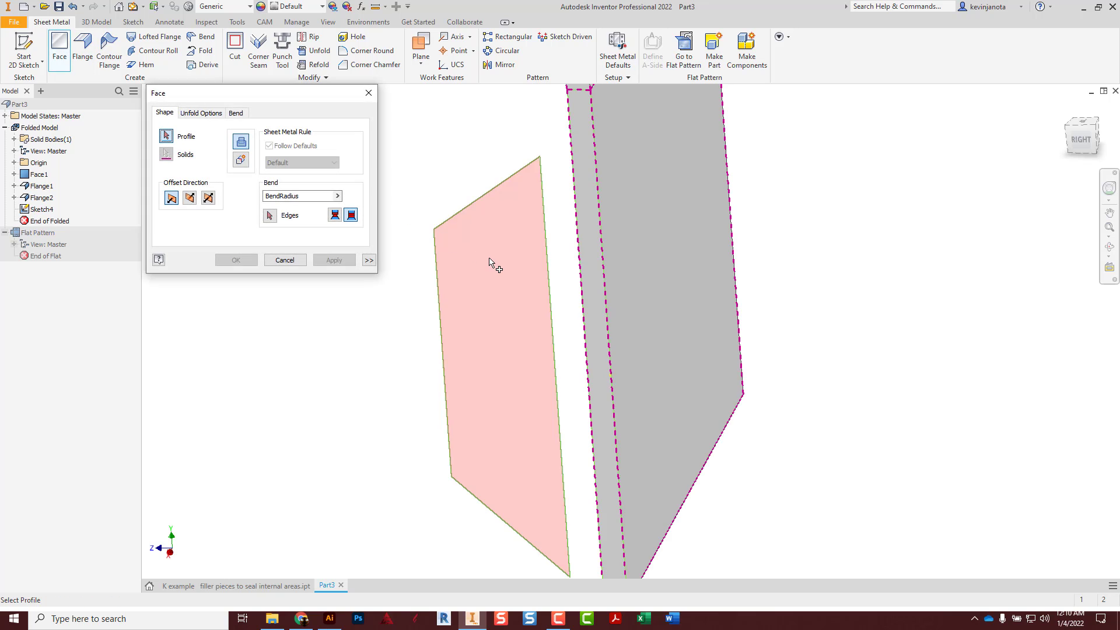
left_click(495, 260)
middle_click_drag(553, 275, 510, 290, "shift")
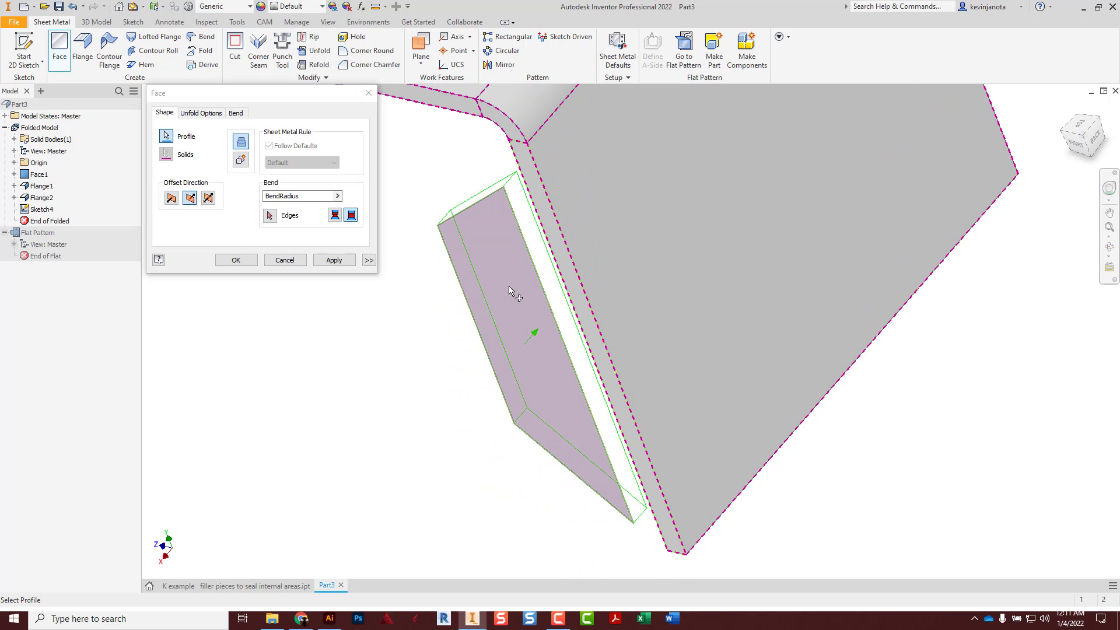
left_click(175, 201)
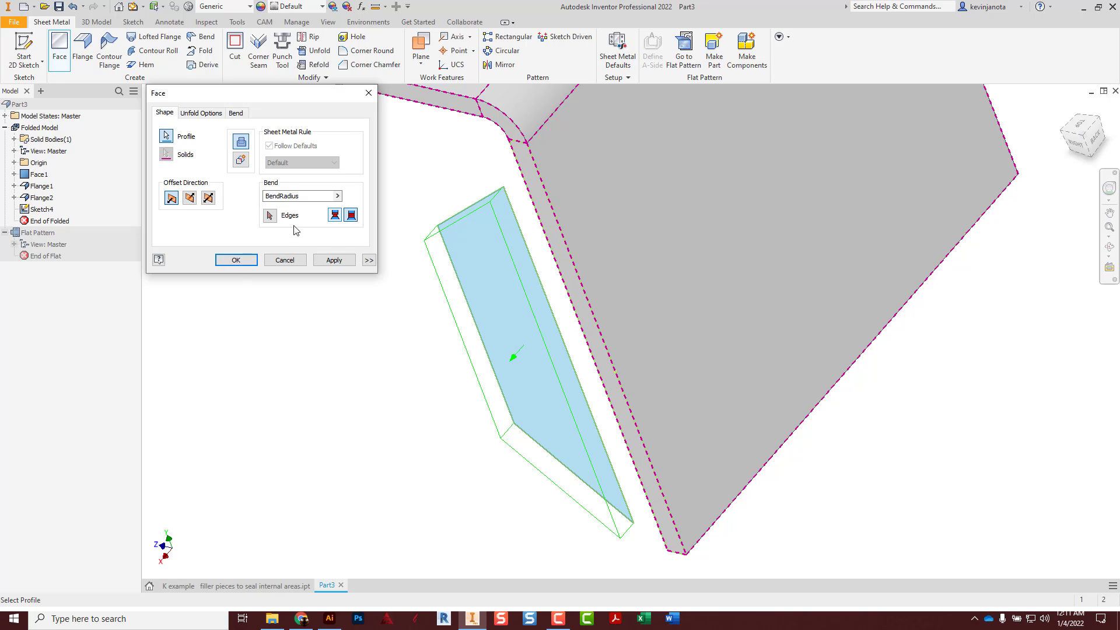
left_click(235, 260)
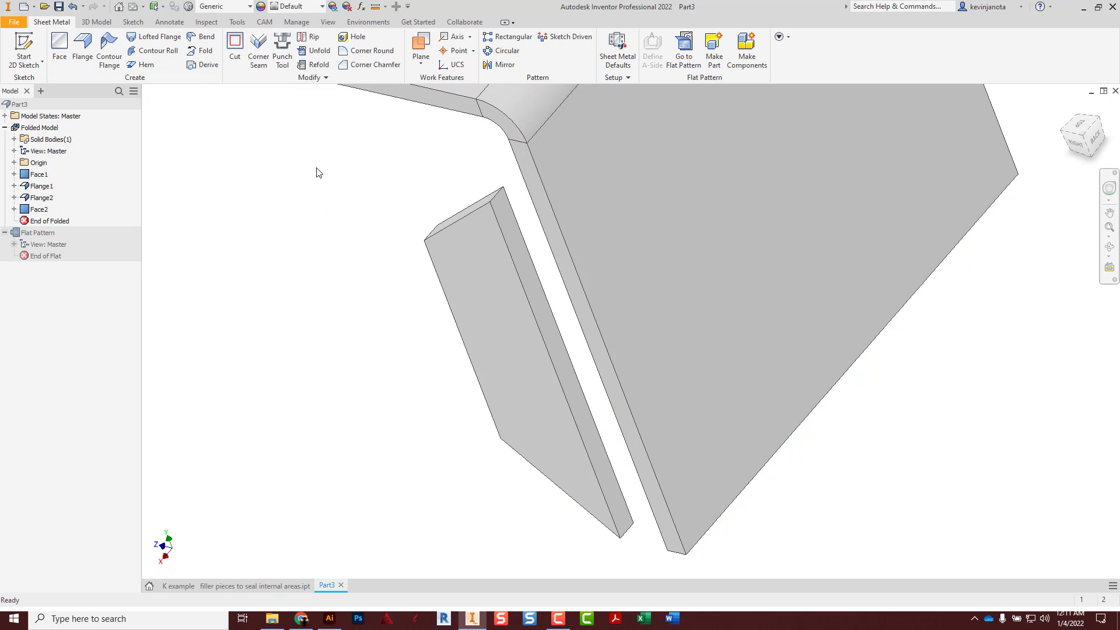
Step: Start a Bend on Face2's long edge next to the flange and check the preview from below
left_click(207, 38)
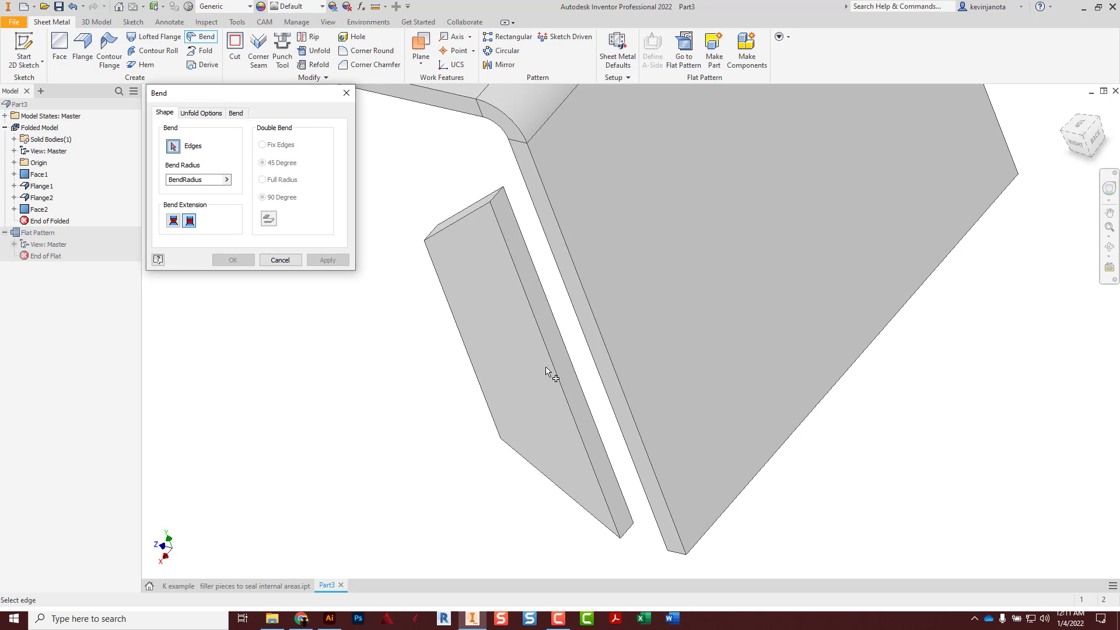
mouse_move(548, 373)
middle_mouse_down("shift")
mouse_move(583, 362)
mouse_move(570, 369)
middle_mouse_up("shift")
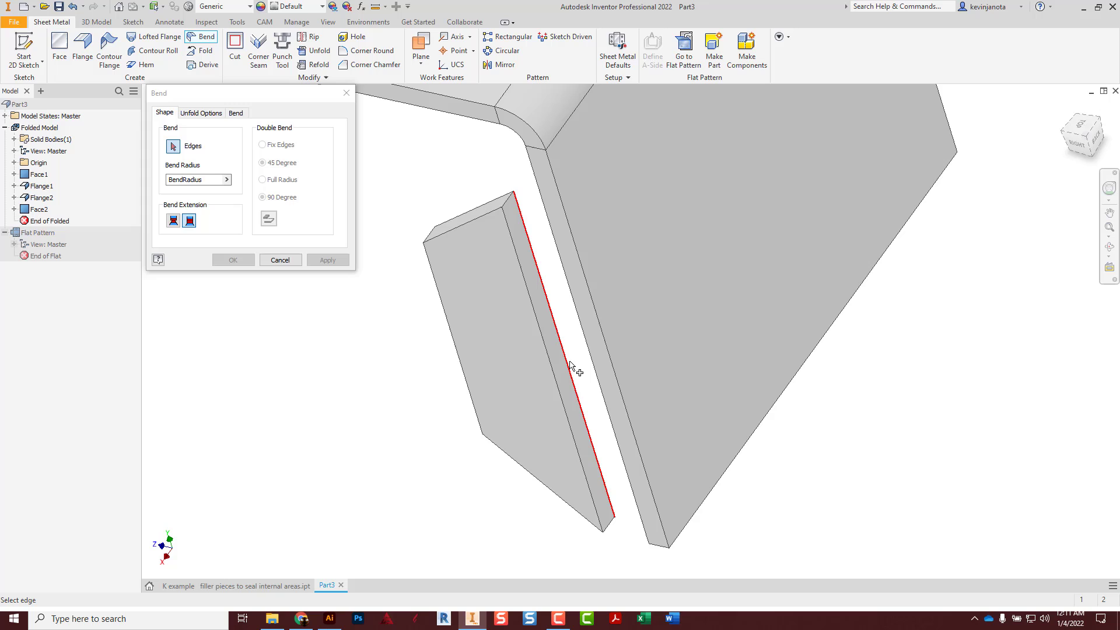
left_click(593, 367)
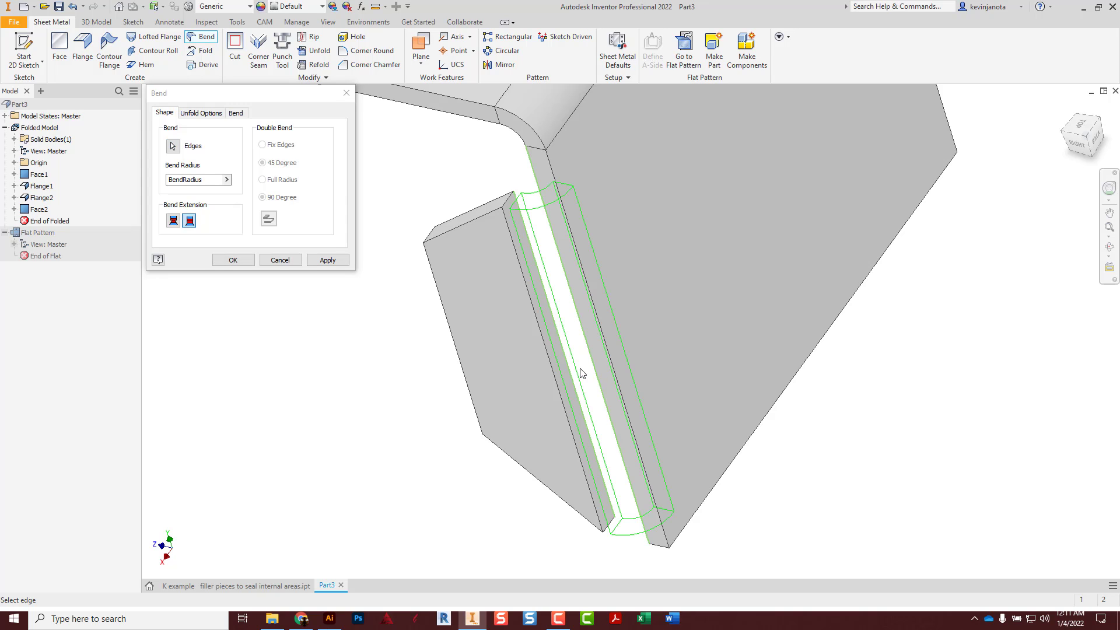
middle_click_drag(581, 373, 639, 283, "shift")
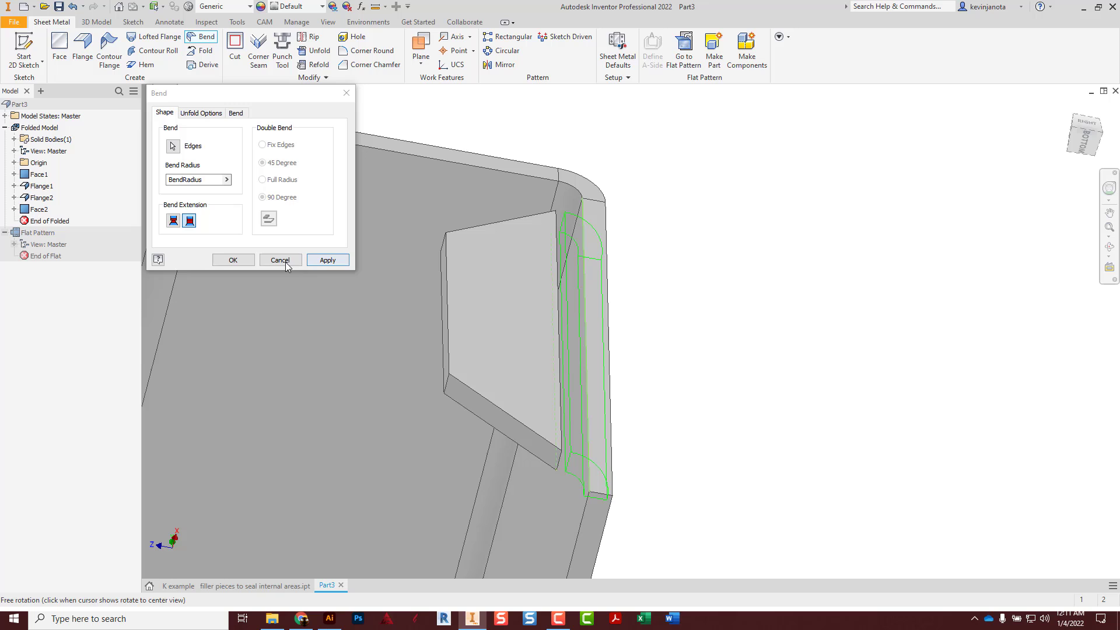
middle_click_drag(576, 311, 508, 344, "shift")
Step: Accept Bend4 and inspect the joint and its corner relief notch from several angles
left_click(233, 260)
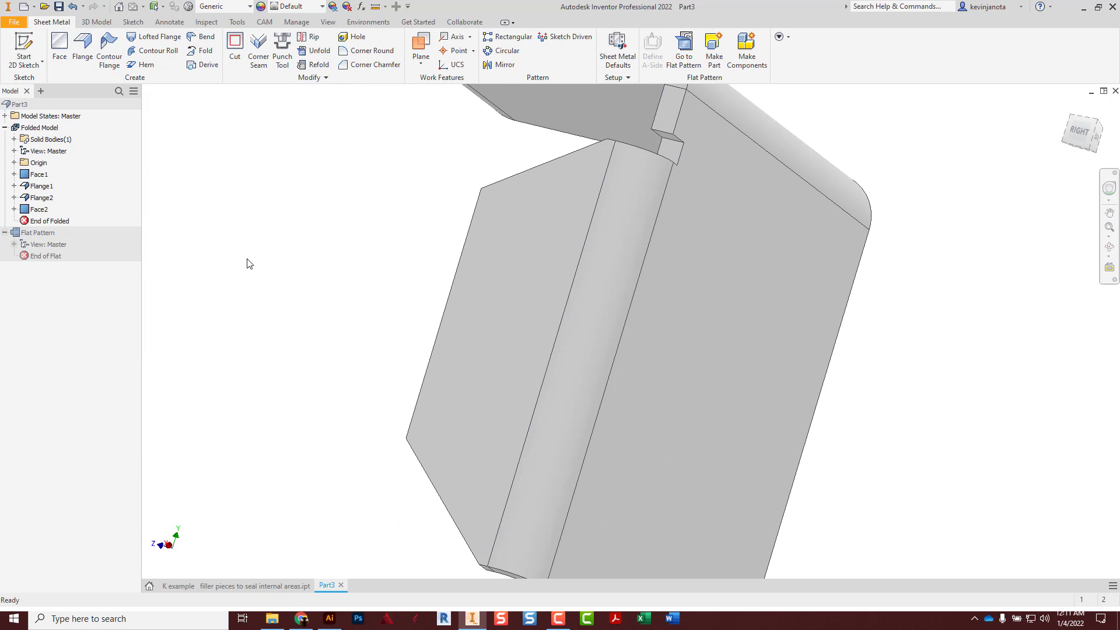
middle_click_drag(565, 308, 517, 328, "shift")
middle_click_drag(608, 250, 547, 280)
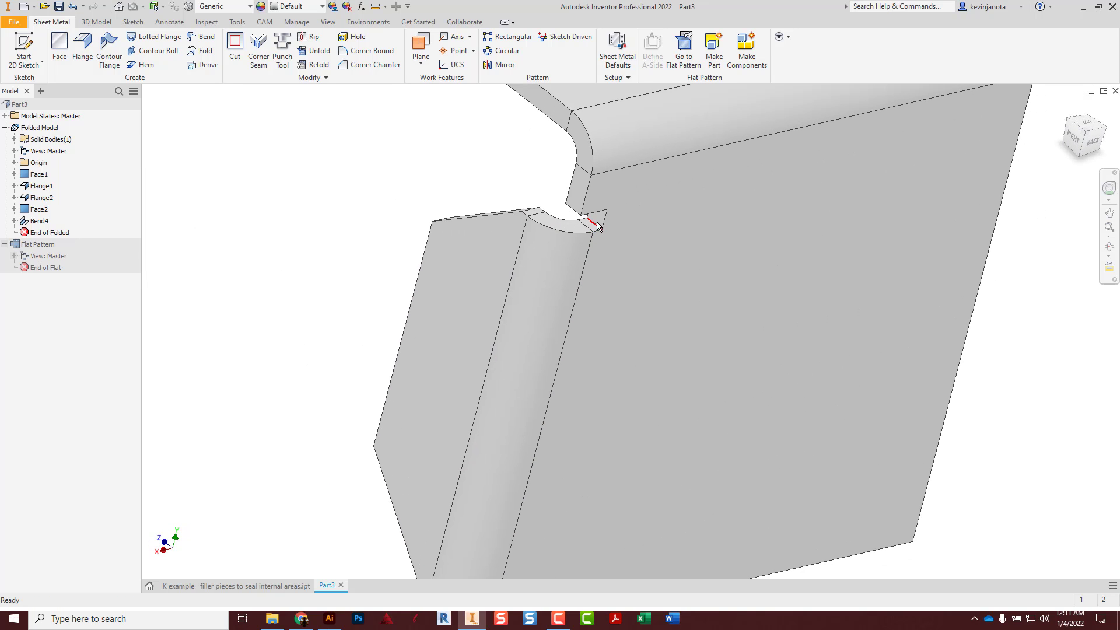
middle_click_drag(582, 238, 599, 222, "shift")
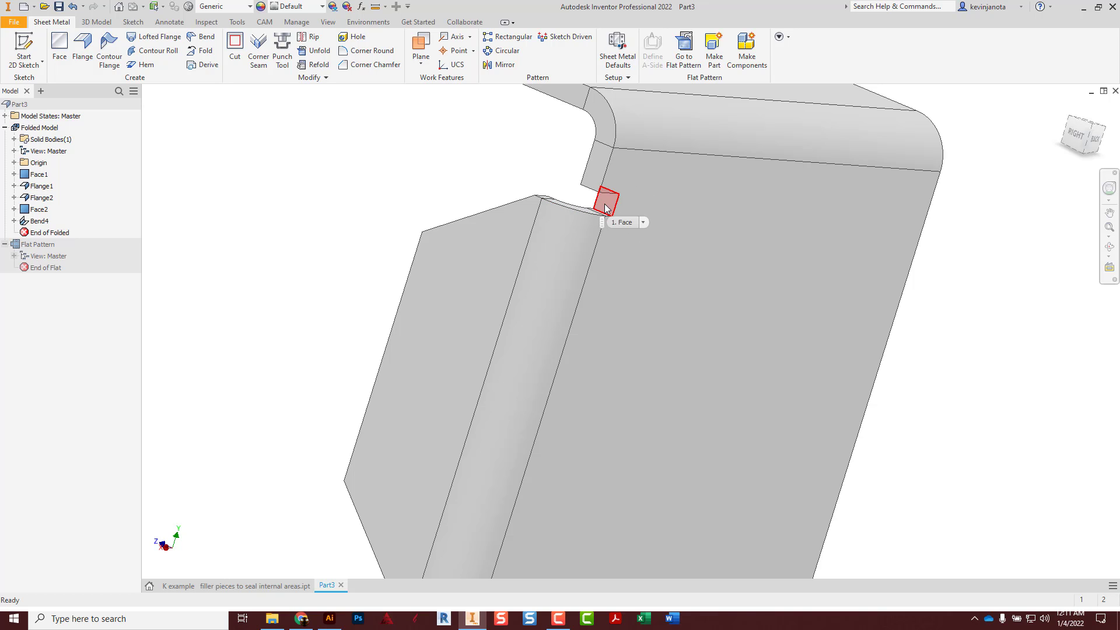
scroll(609, 256, "up", 2)
middle_click_drag(608, 275, 551, 376)
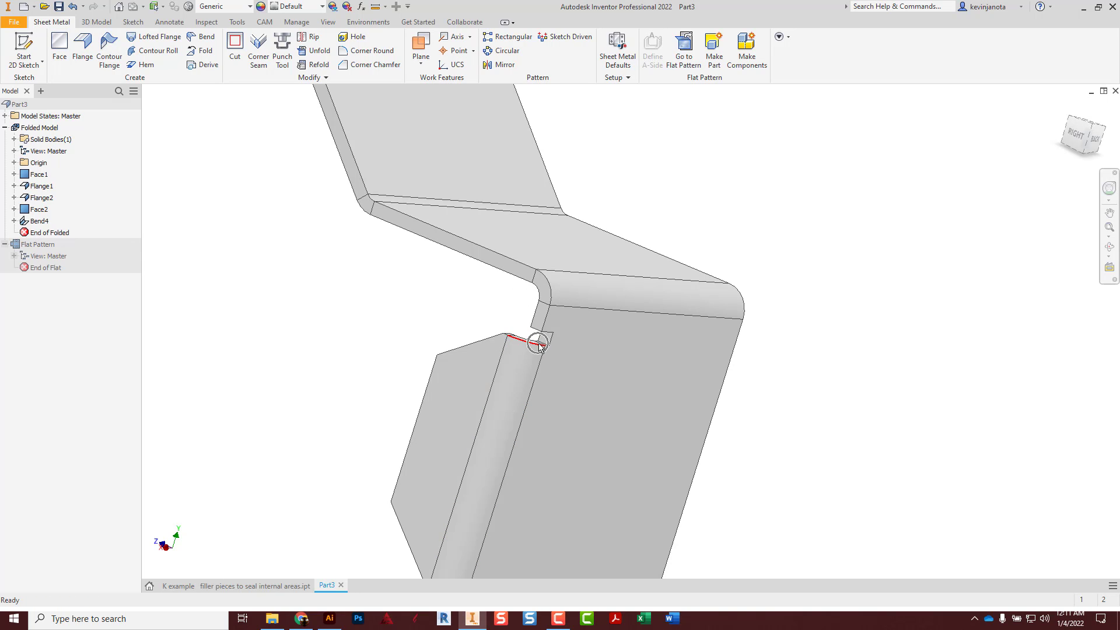
middle_click_drag(538, 344, 492, 408, "shift")
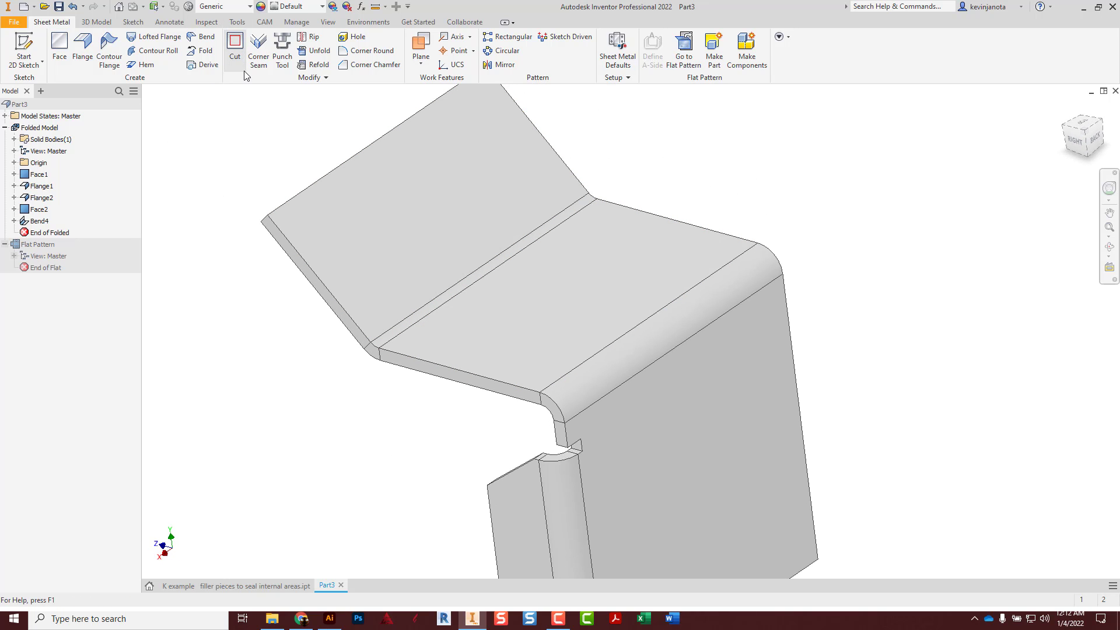
Step: Sketch a closed stepped notch outline at the free edge of the 45-degree flange
left_click(401, 196)
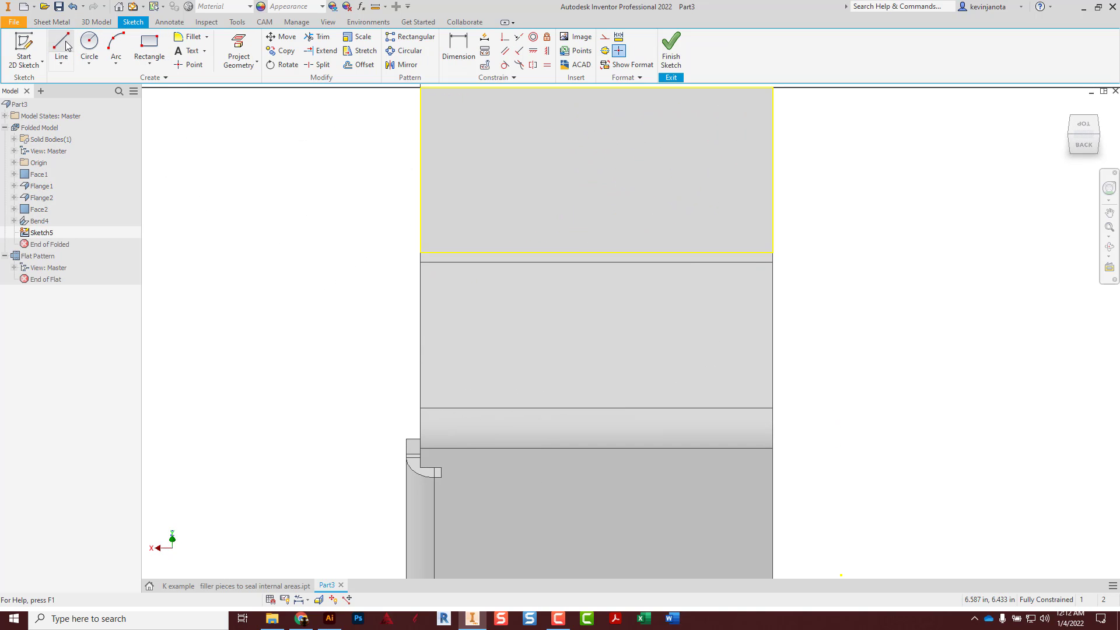
left_click(62, 44)
left_click(420, 236)
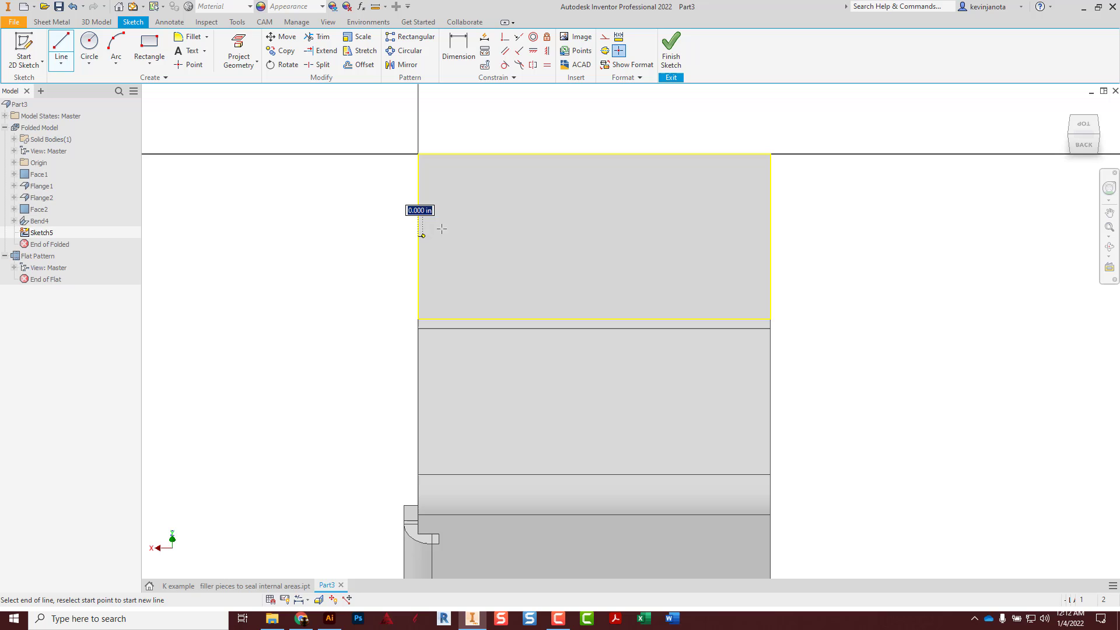
left_click(487, 218)
left_click(487, 187)
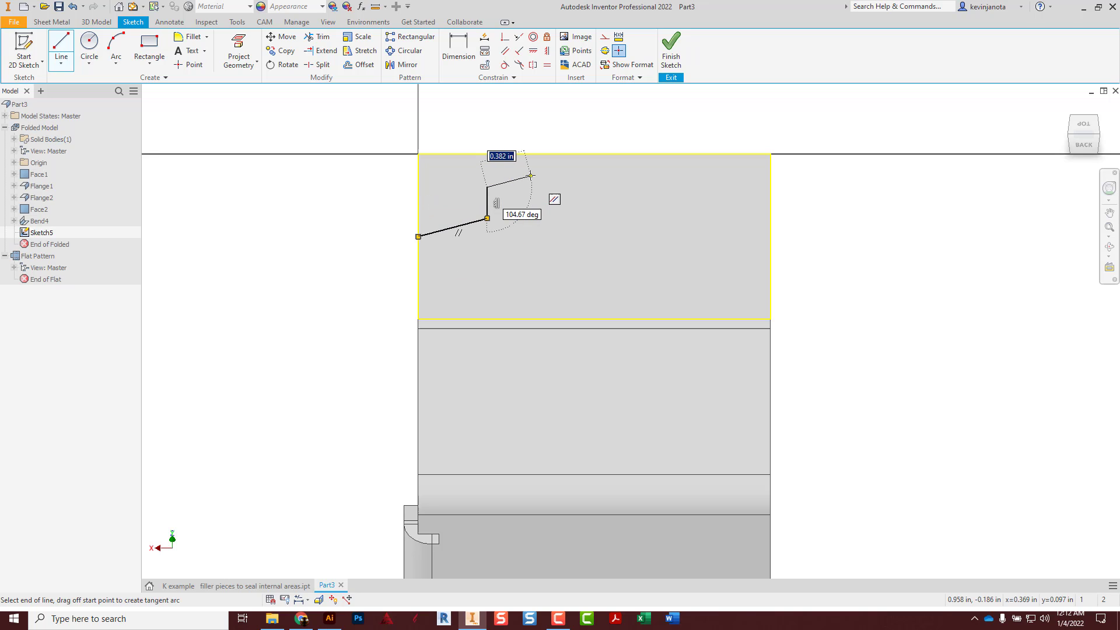
left_click(530, 176)
double_click(530, 154)
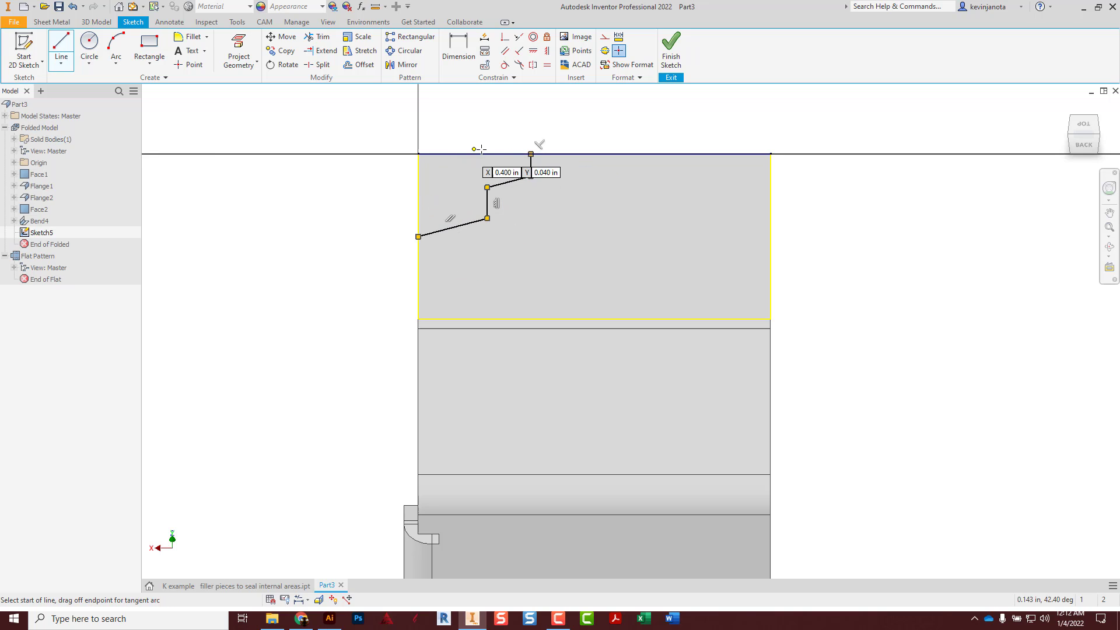
left_click(530, 154)
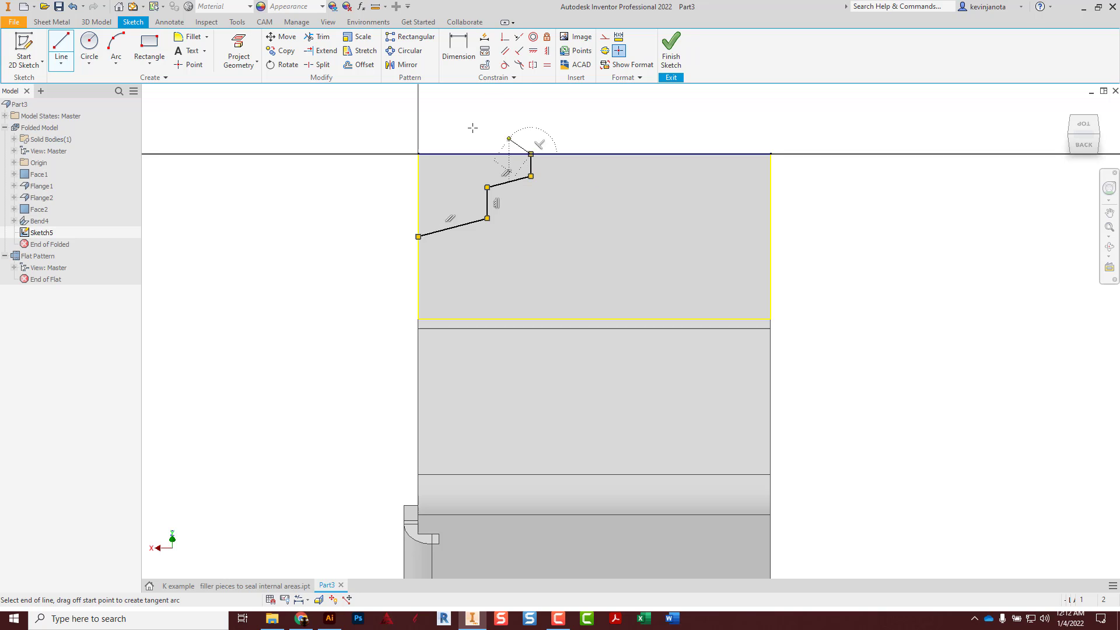
left_click(418, 154)
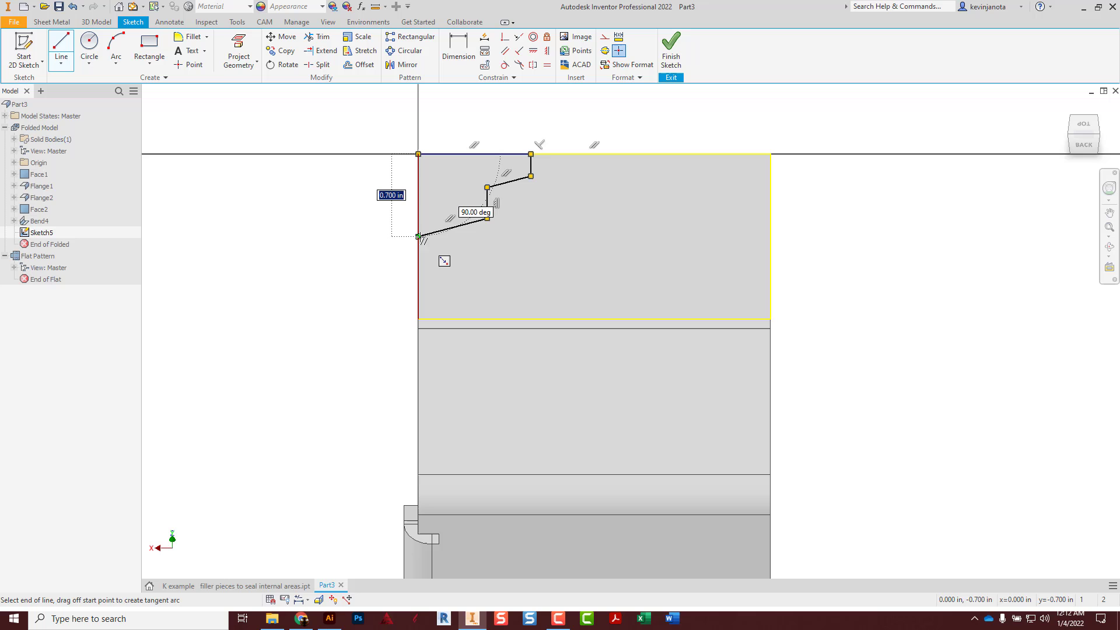
left_click(419, 237)
left_click(665, 56)
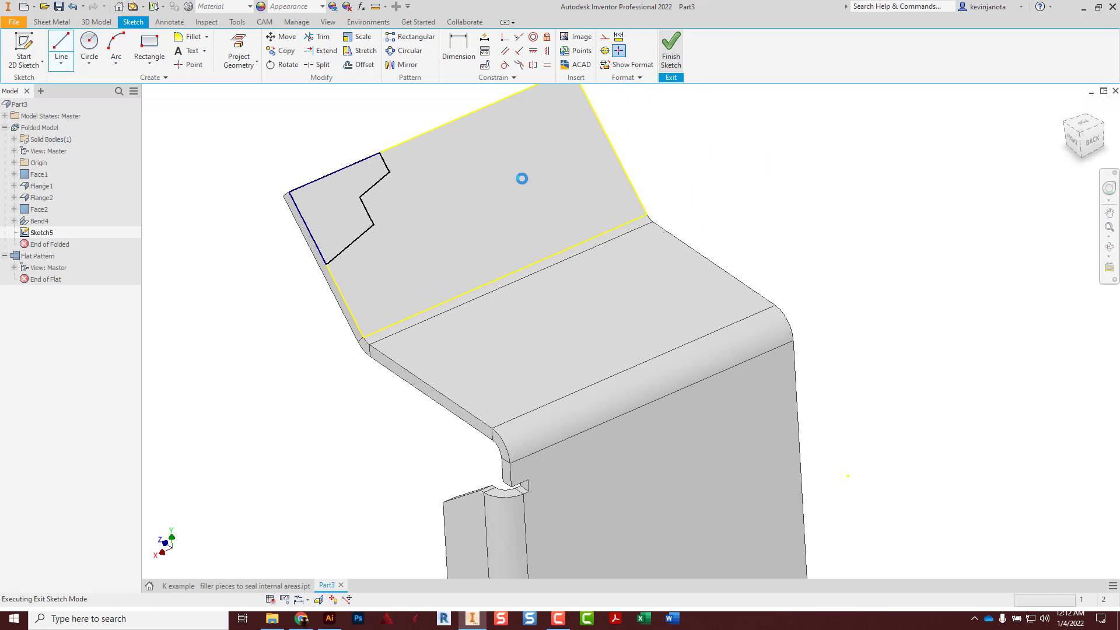
Step: Cut the notch profile through the flange thickness to create Cut1
left_click(234, 45)
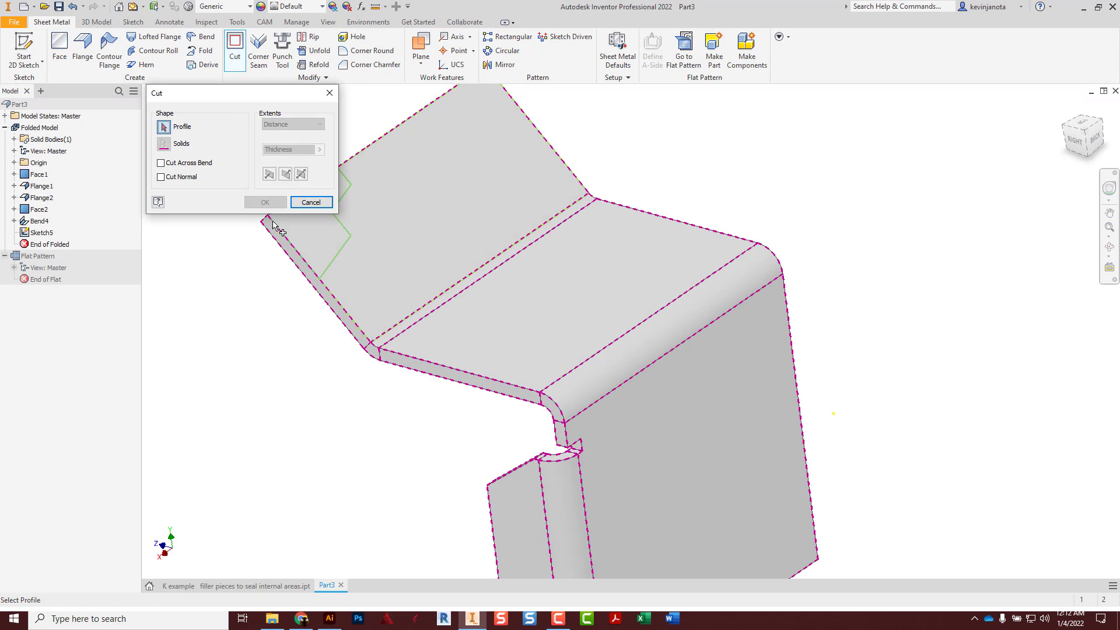
middle_click_drag(308, 272, 485, 266)
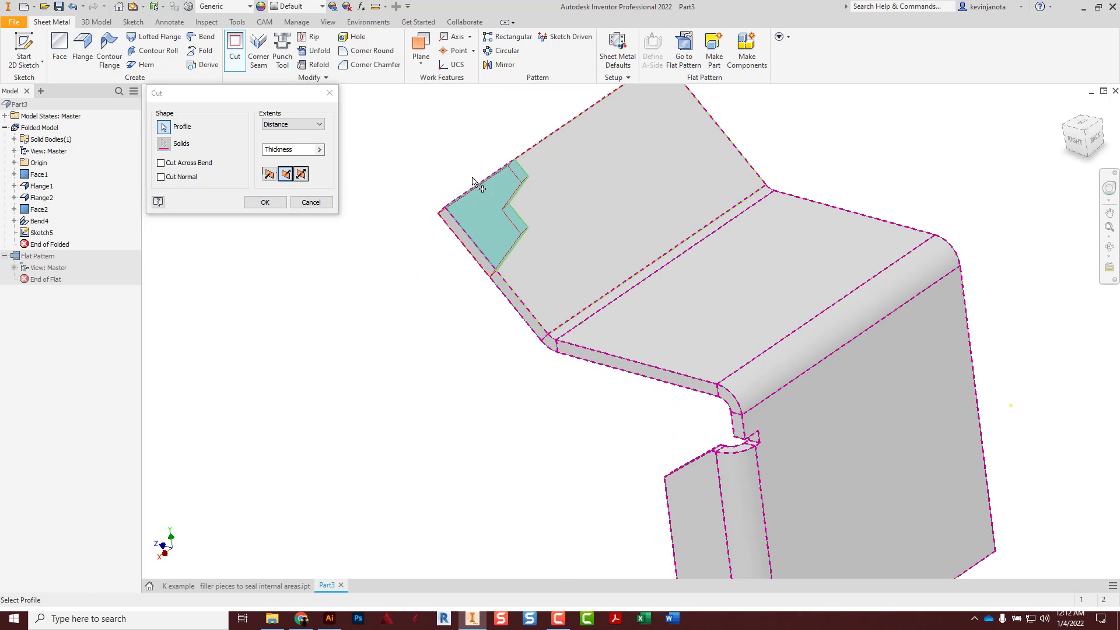
left_click(265, 202)
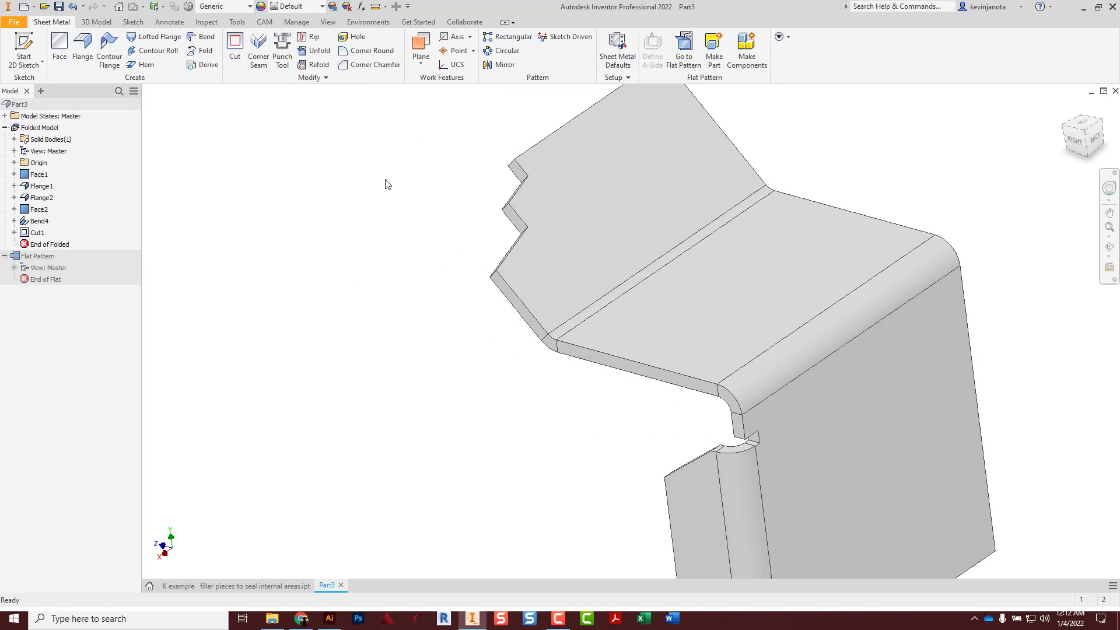
left_click(684, 46)
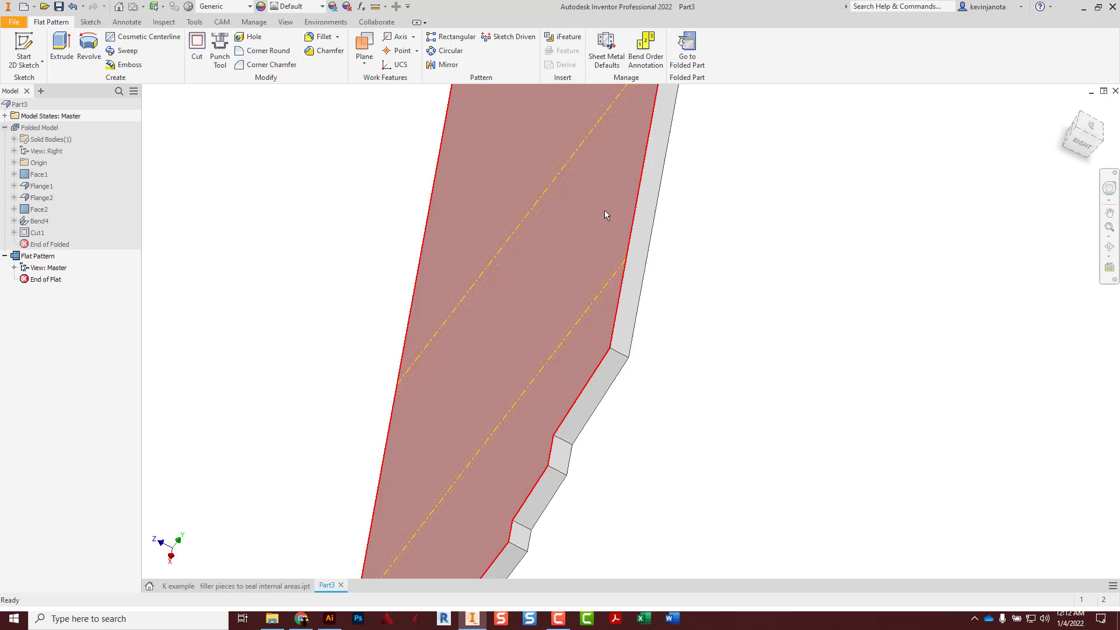
middle_click_drag(604, 210, 622, 186, "shift")
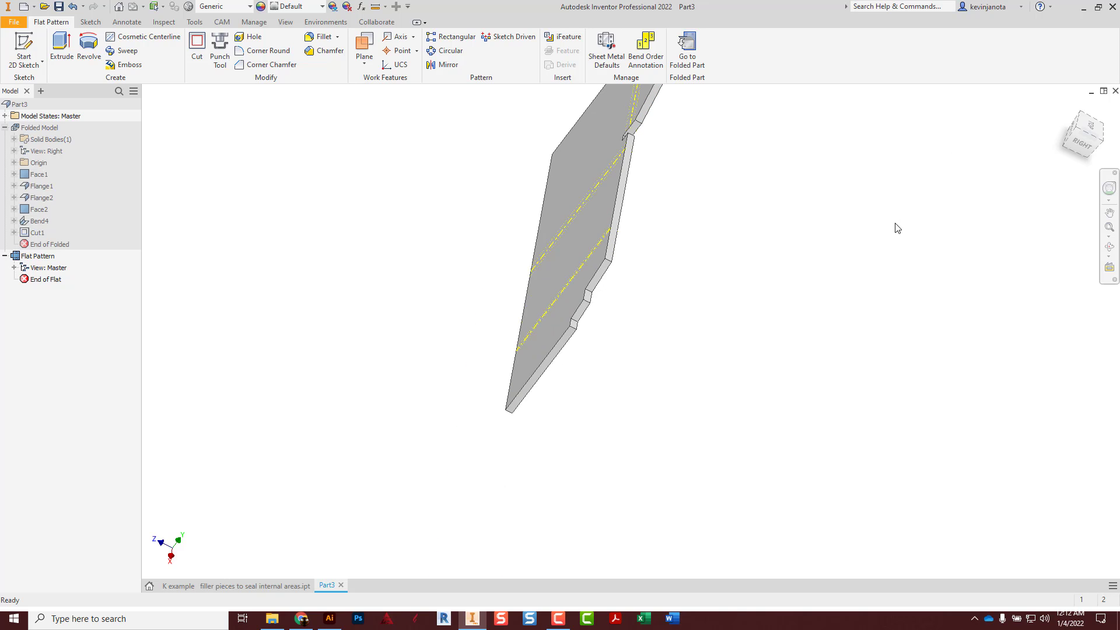
left_click(1071, 112)
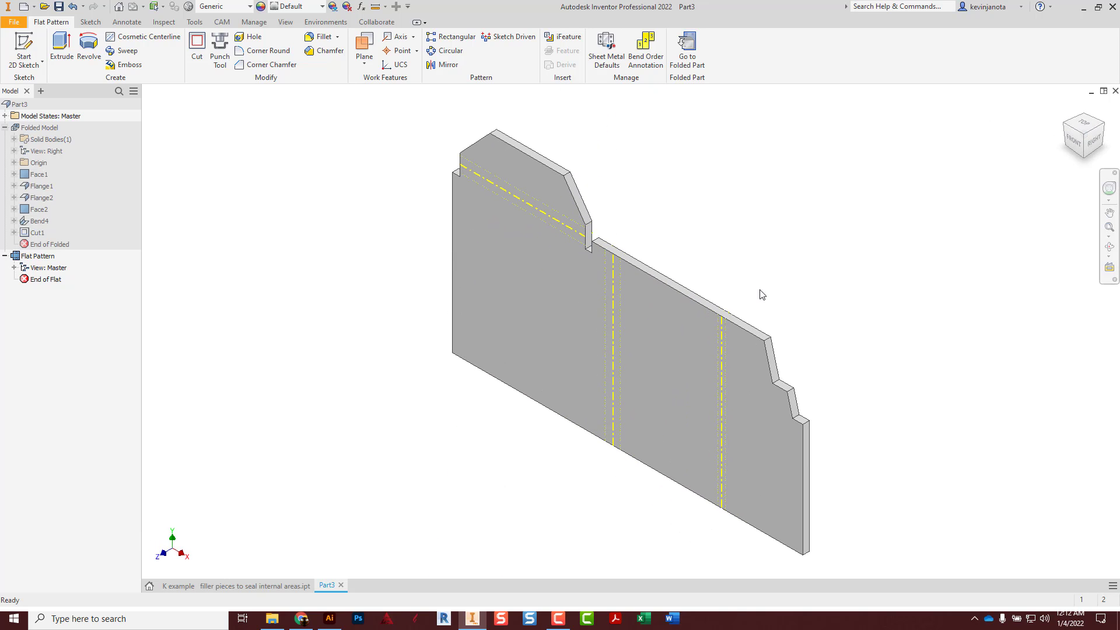
left_click(1075, 143)
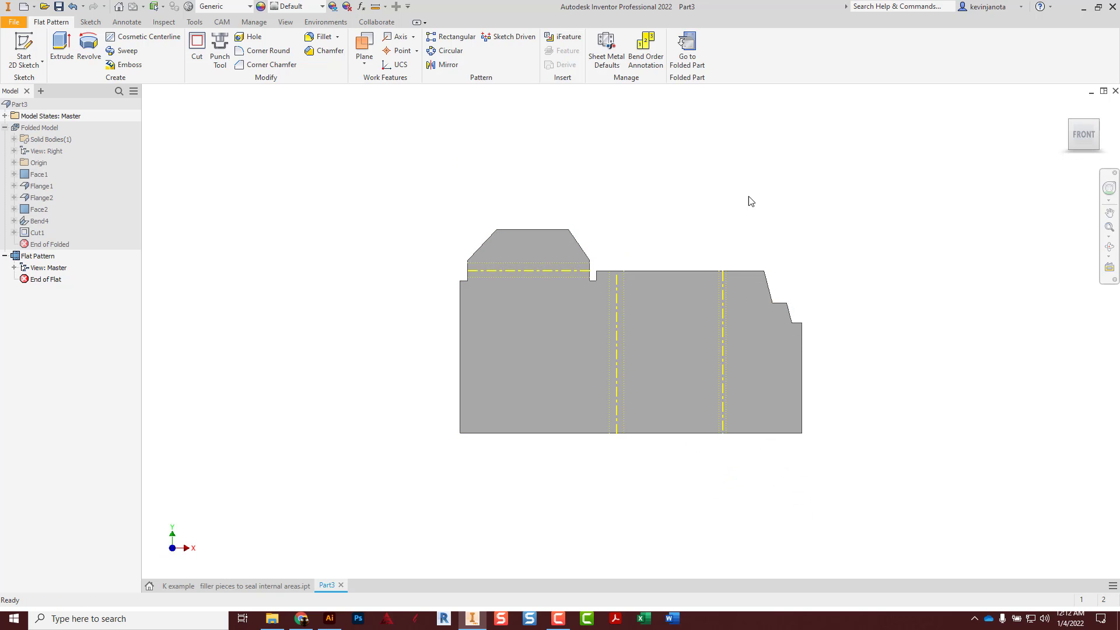
left_click(696, 59)
Step: Orbit the folded part around toward its side
scroll(655, 243, "up", 3)
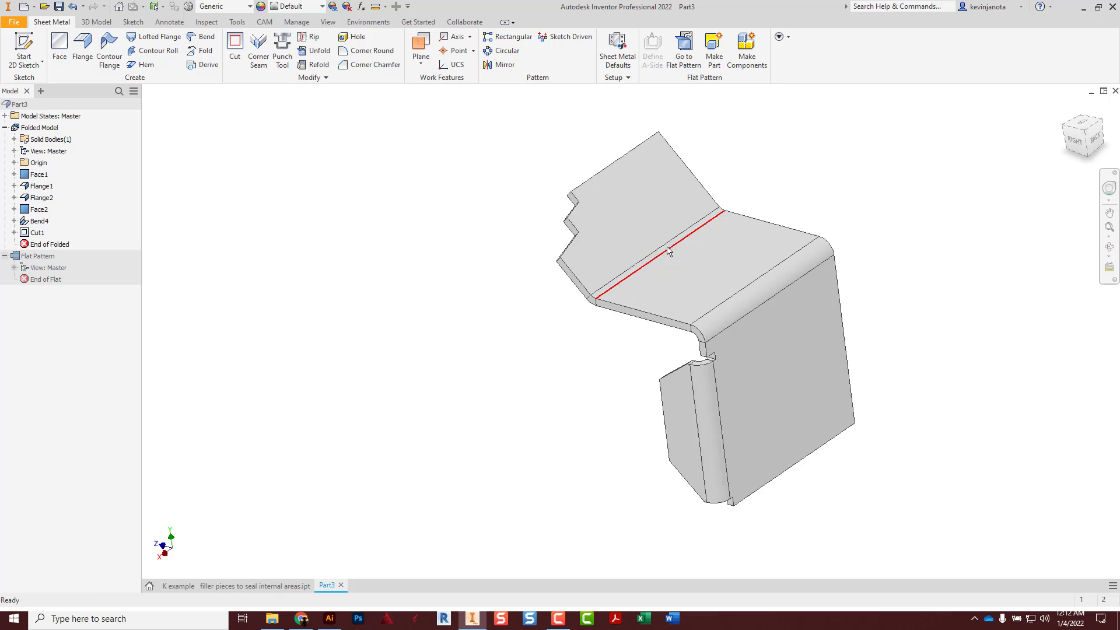
scroll(601, 251, "down", 2)
middle_click_drag(539, 235, 536, 234)
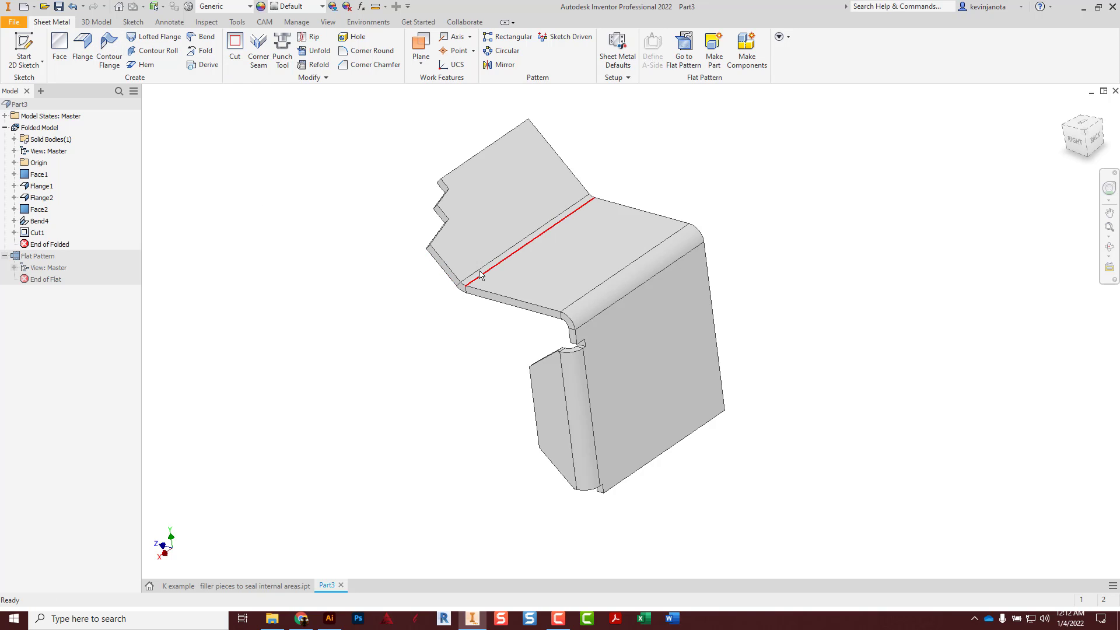
middle_click_drag(495, 342, 631, 315, "shift")
middle_click_drag(716, 322, 636, 335, "shift")
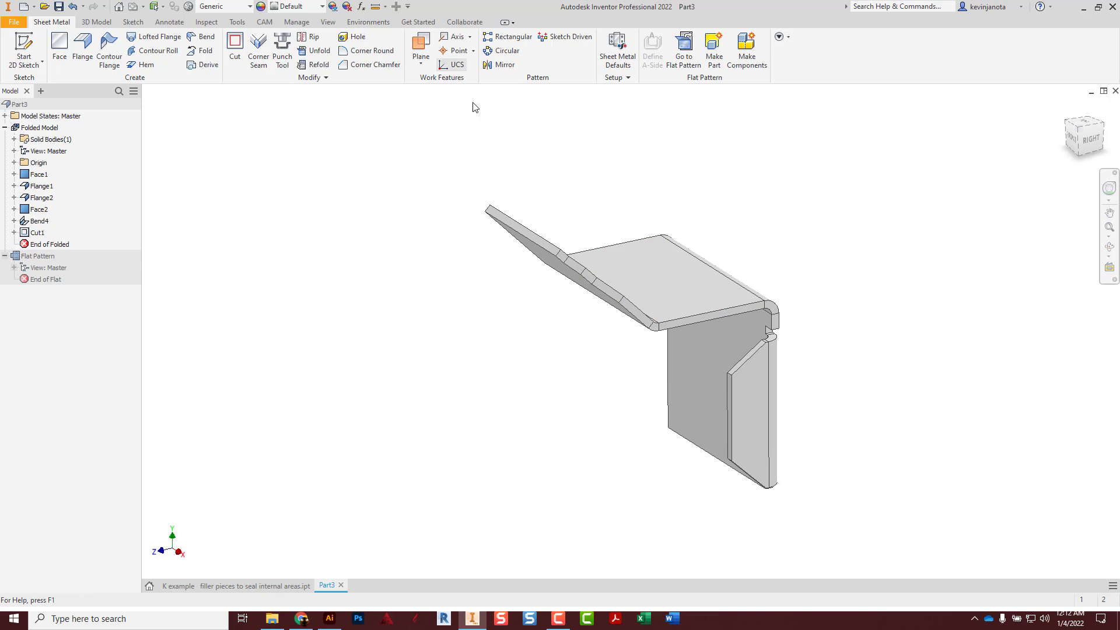
Step: Start a new work plane and orbit to reach the top flange's front edge
left_click(428, 48)
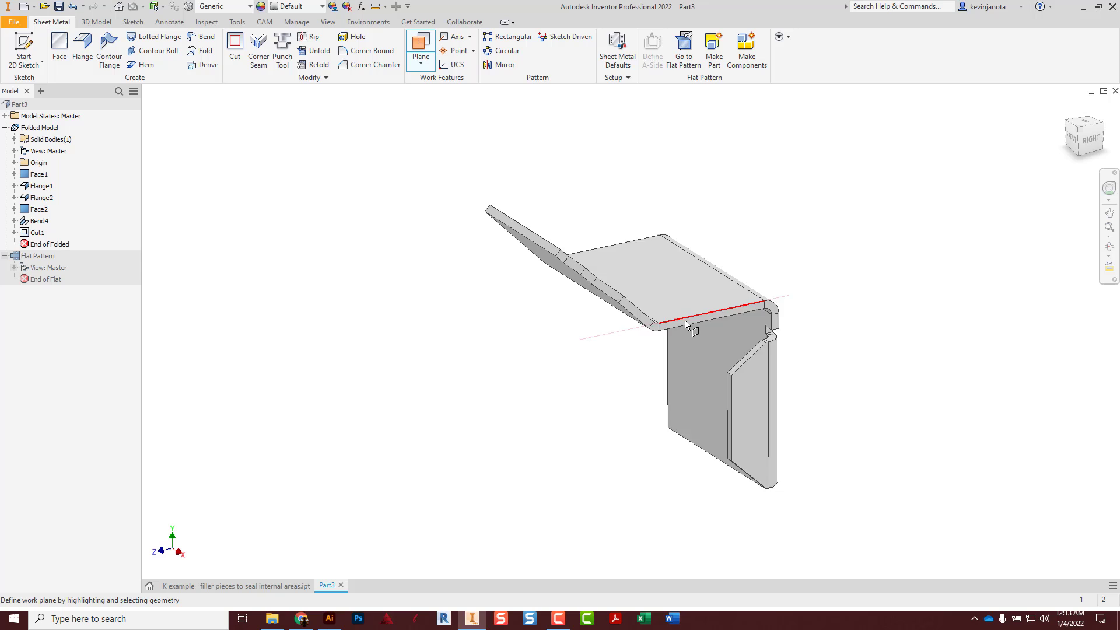
scroll(683, 322, "up", 5)
scroll(683, 322, "down", 5)
middle_click_drag(684, 322, 609, 291, "shift")
Step: Create Work Plane1 on the top flange's front edge and start a sketch on it
left_click(805, 261)
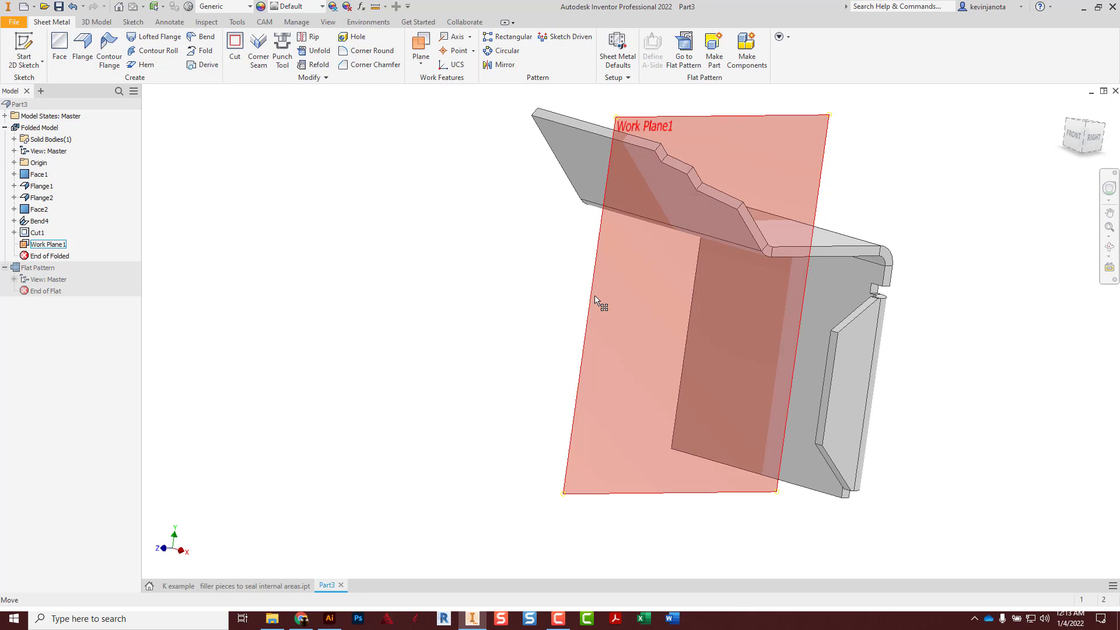
left_click(606, 288)
key("Page_Up")
key("s")
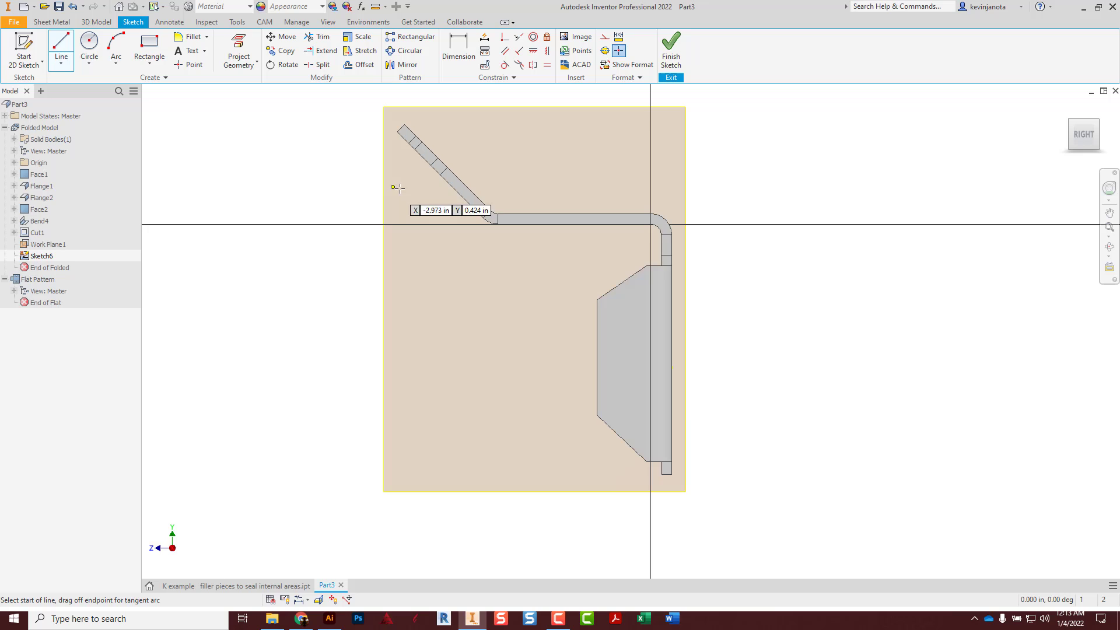
Step: Draw an open slanted, horizontal and vertical line path inside the flanges, then finish Sketch6
left_click(389, 162)
left_click(470, 257)
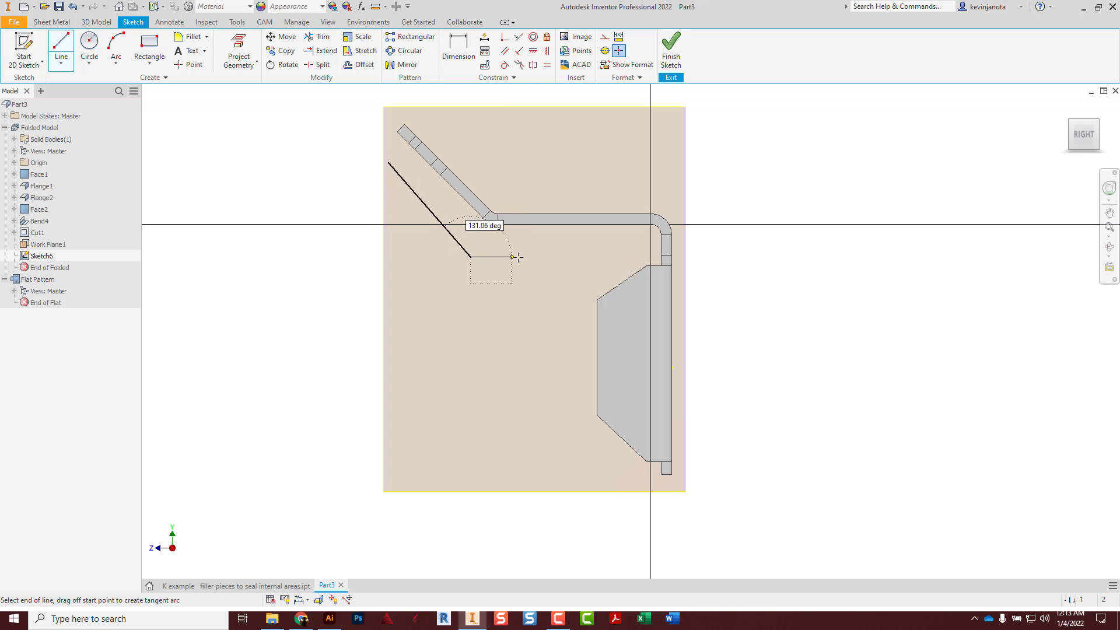
left_click(633, 256)
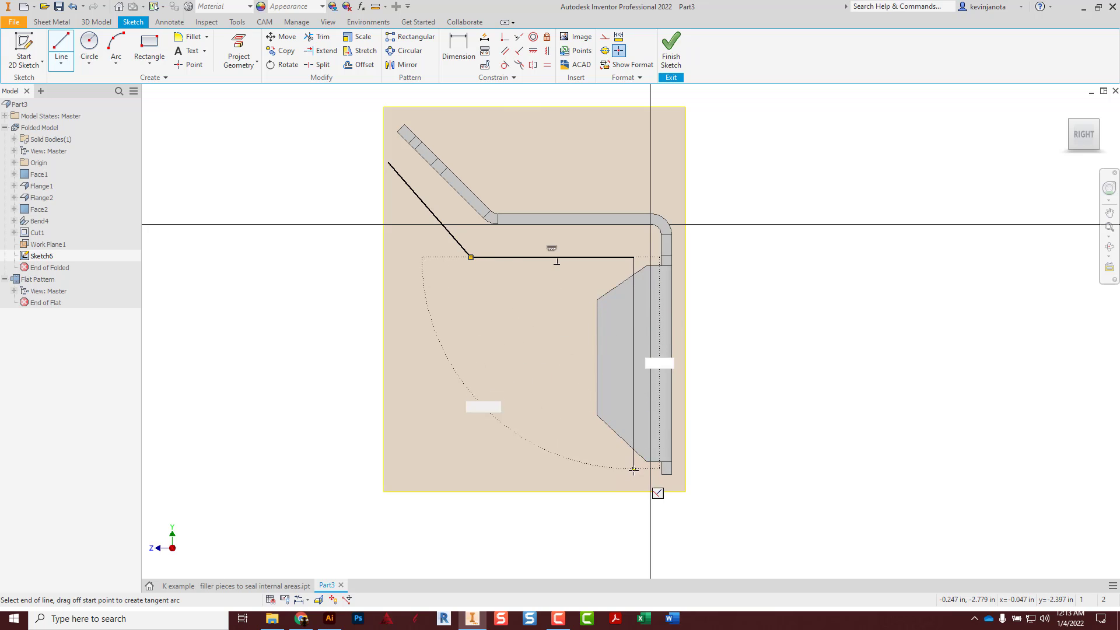
left_click(633, 472)
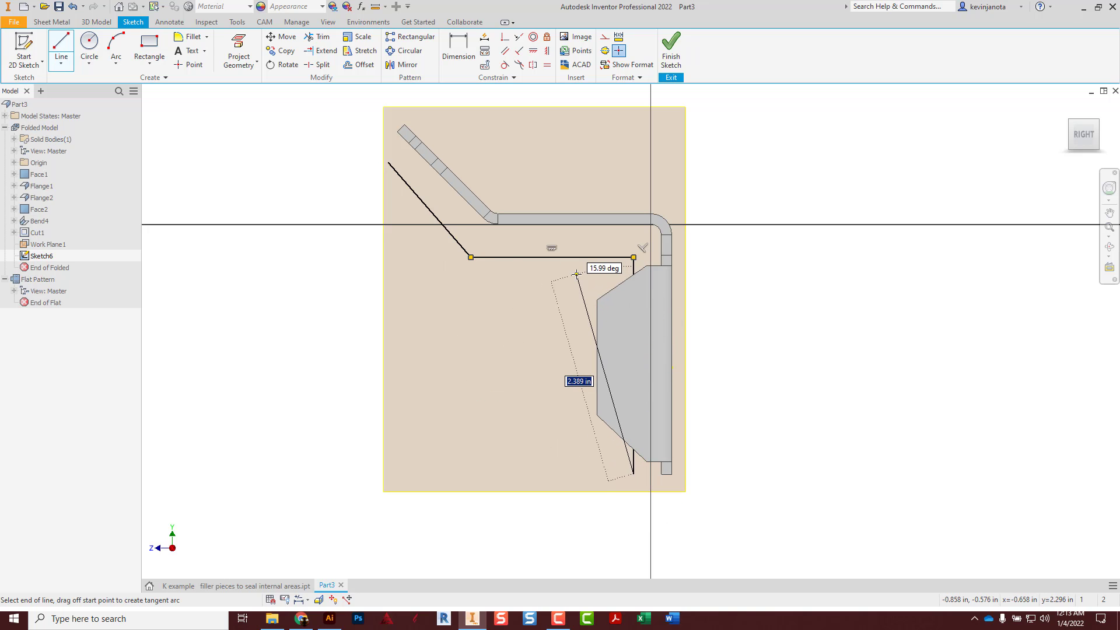
key("Escape")
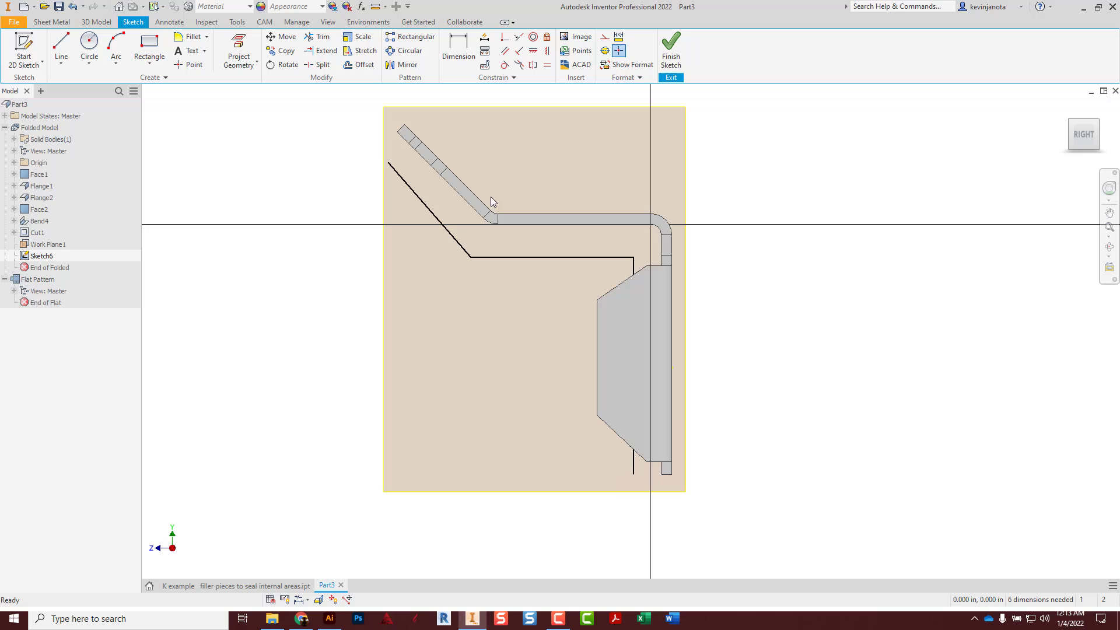
left_click(671, 46)
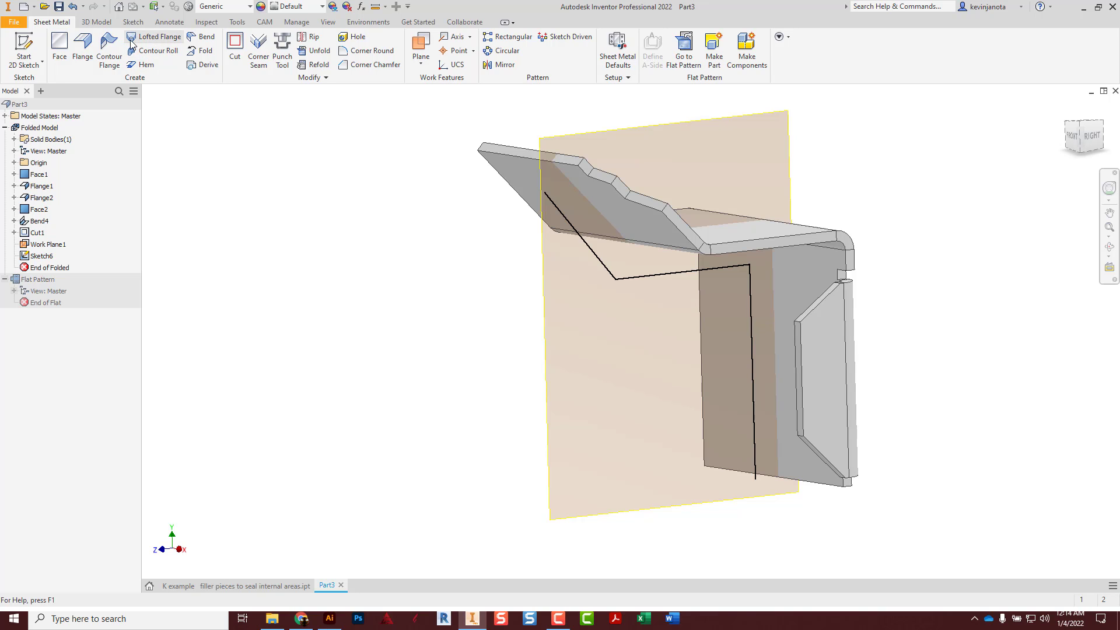
Step: Build a 2 in symmetric Contour Flange from Sketch6 as a new solid, accepting the warning
left_click(109, 50)
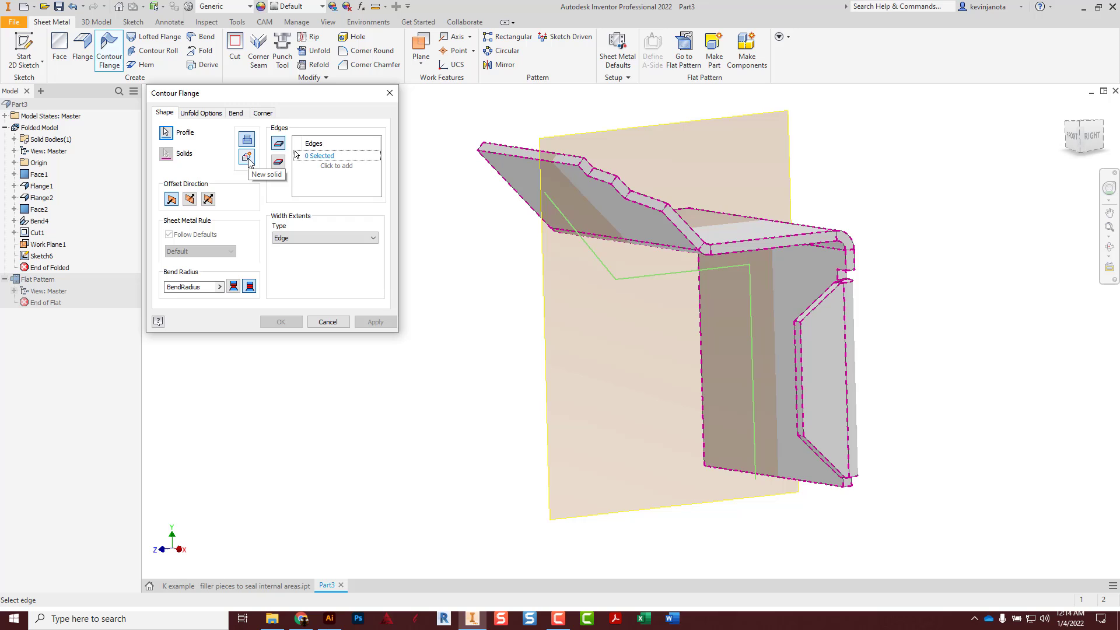
left_click(248, 159)
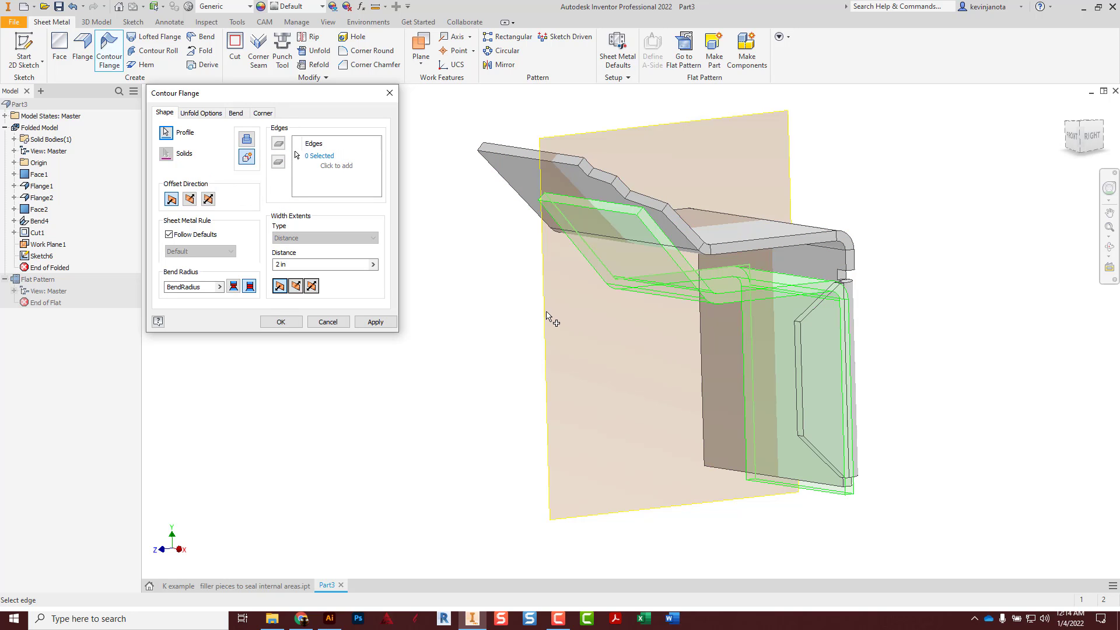
middle_click_drag(548, 318, 677, 309, "shift")
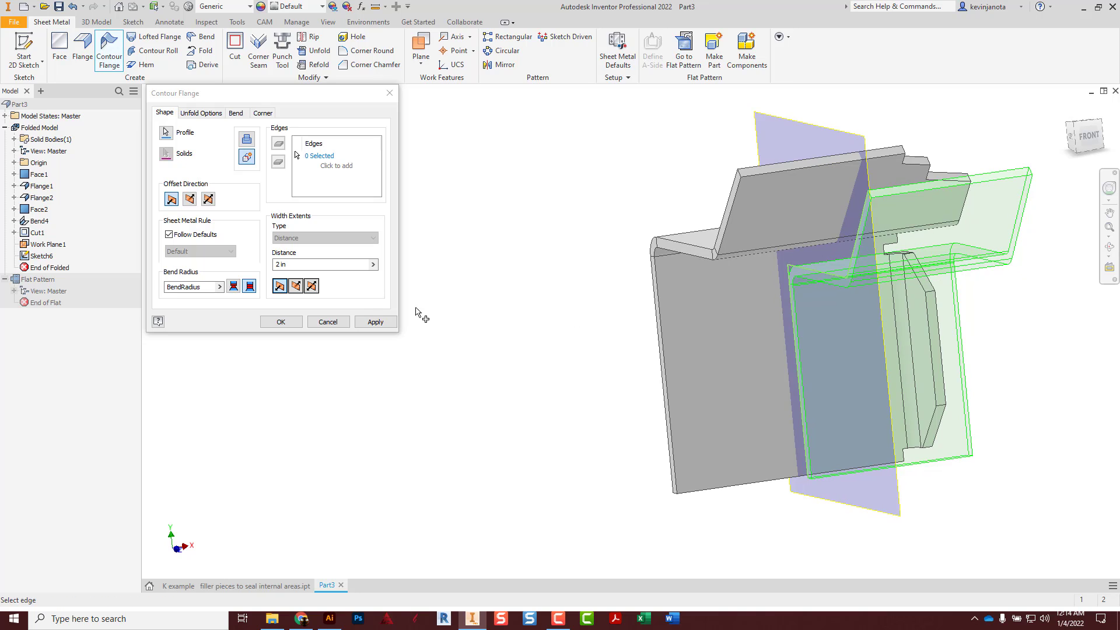
left_click(313, 287)
left_click(294, 287)
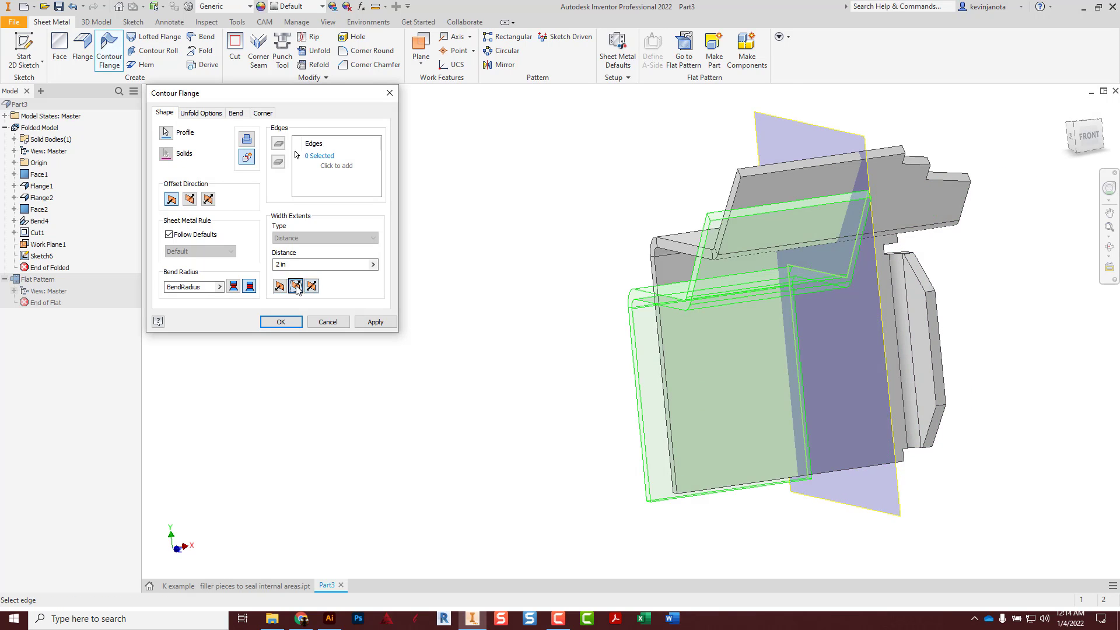
left_click(311, 285)
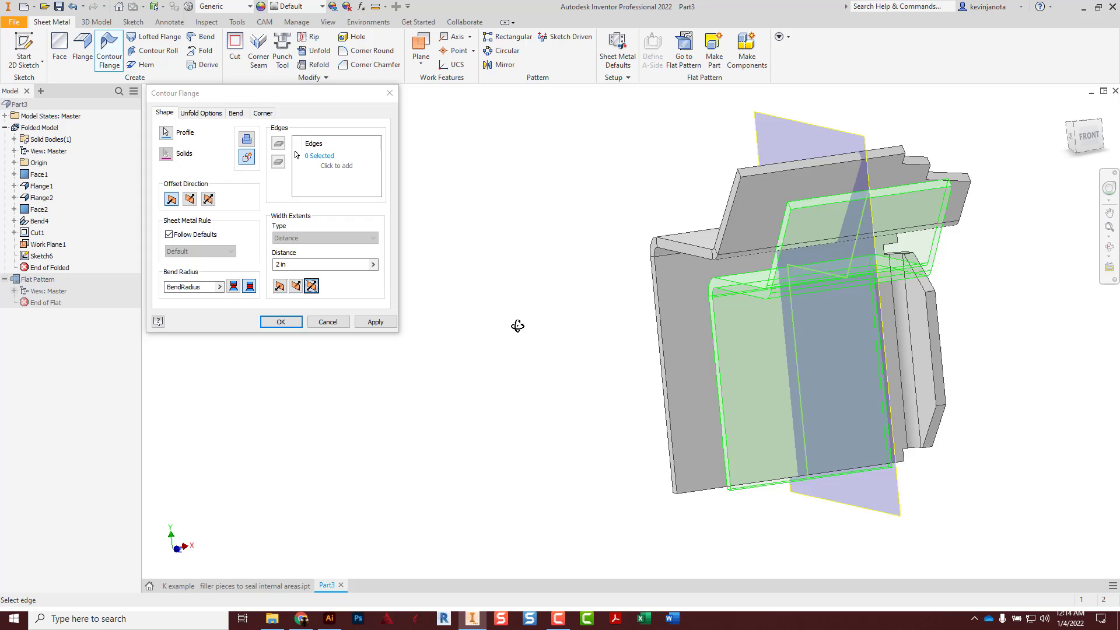
middle_click_drag(516, 326, 403, 328, "shift")
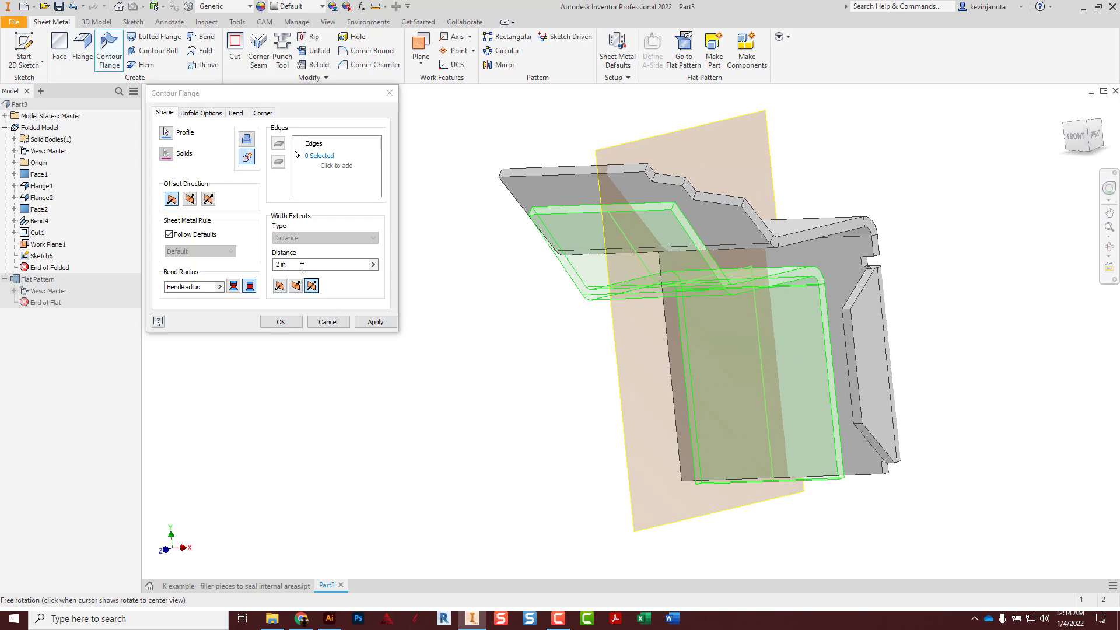
left_click(280, 321)
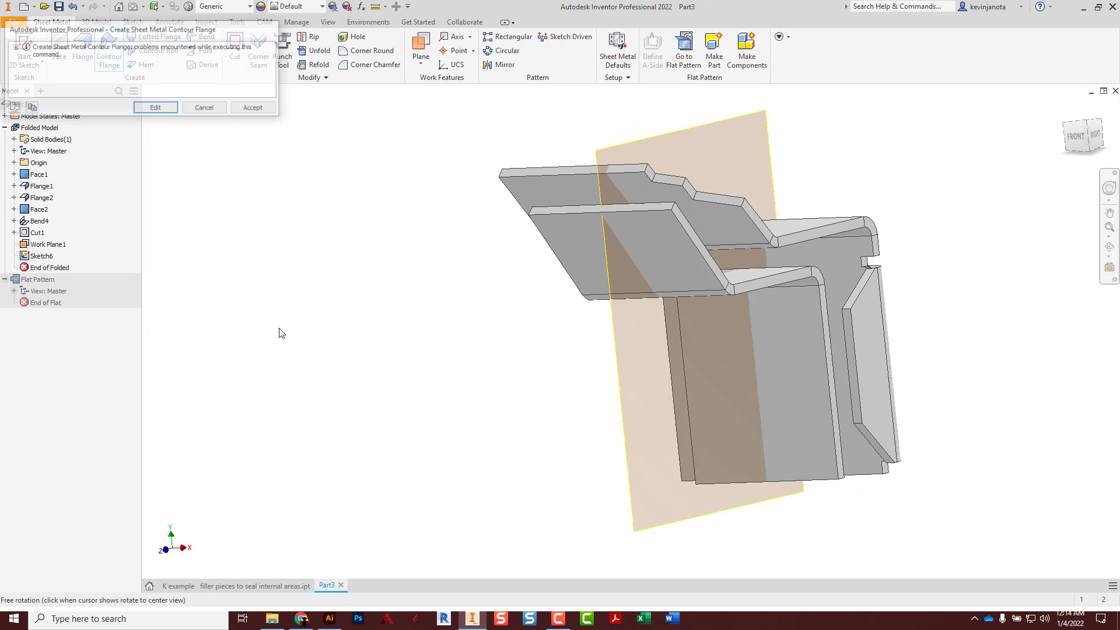
left_click(255, 109)
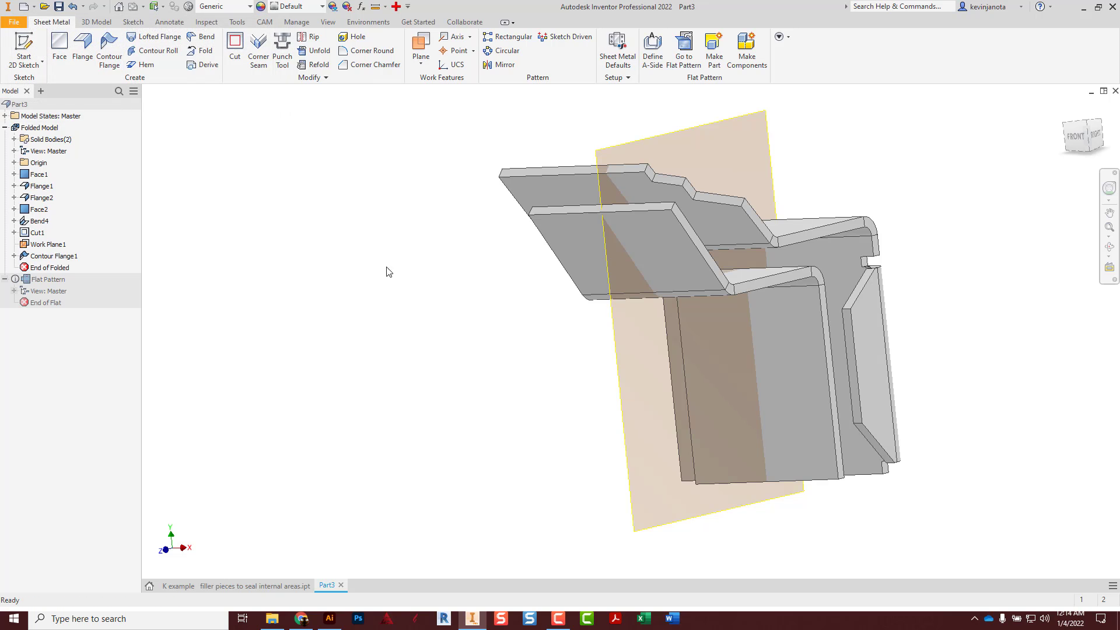
middle_click_drag(423, 296, 285, 307, "shift")
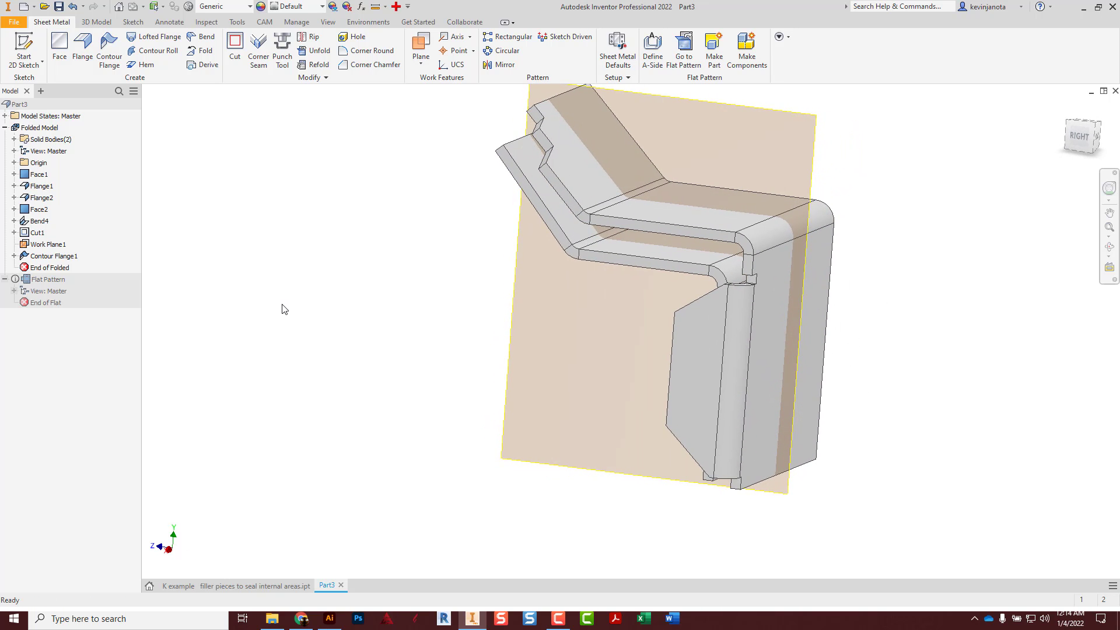